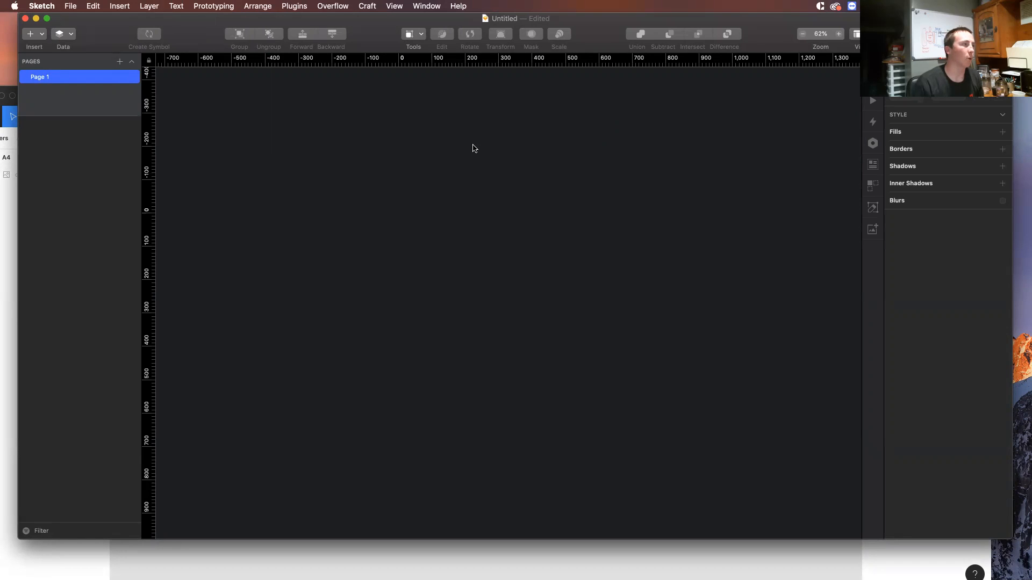
Create an A4 artboard and place the photo of the floating concrete cube centred on it.
key(a)
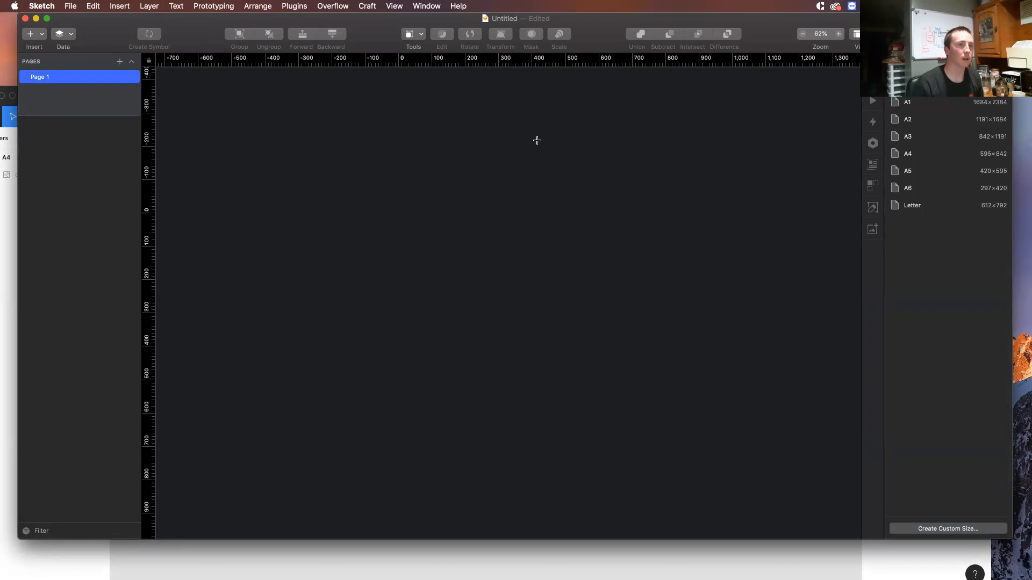
click(918, 158)
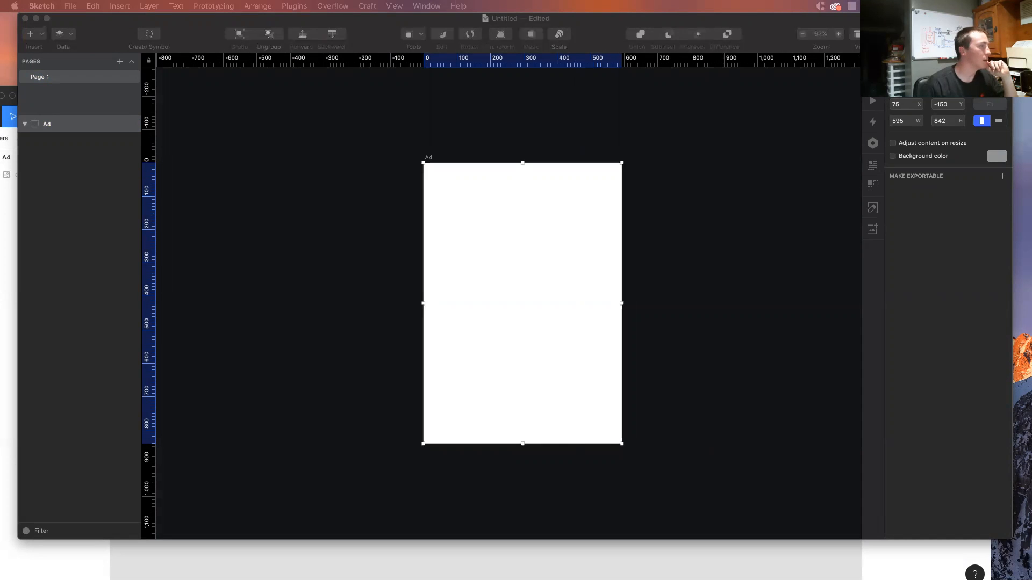
drag(358, 245, 451, 207)
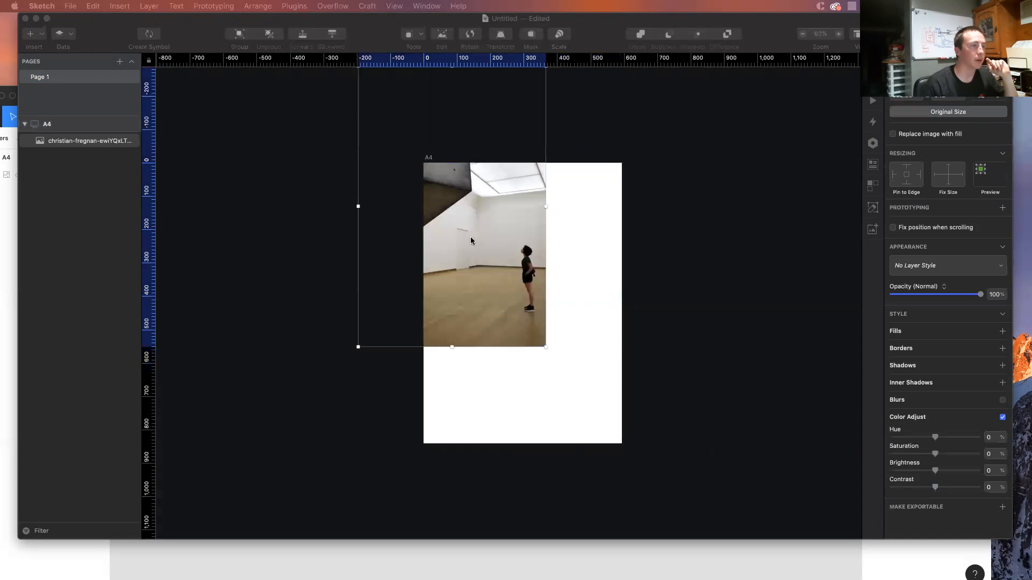
drag(485, 246, 562, 326)
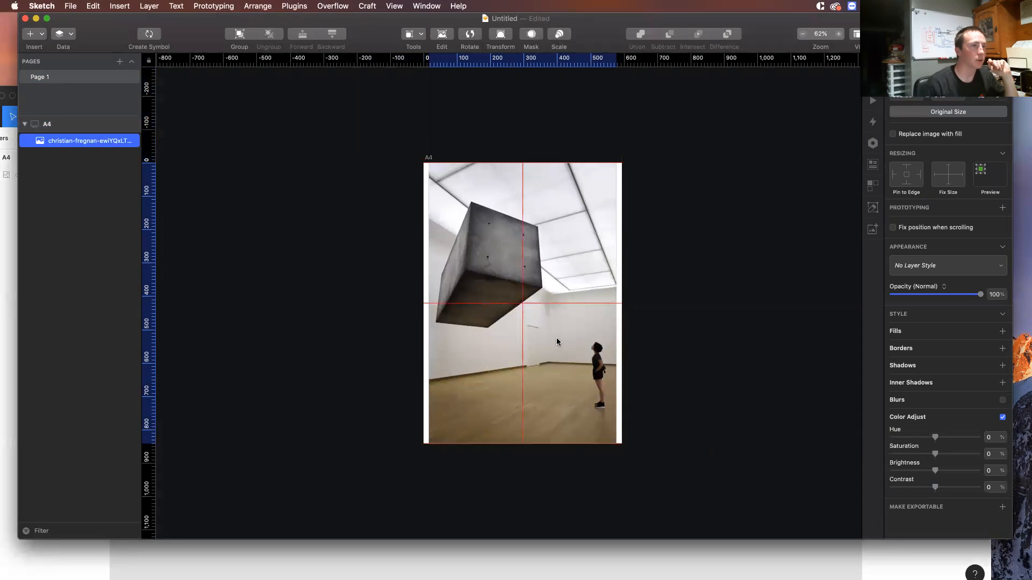
click(692, 381)
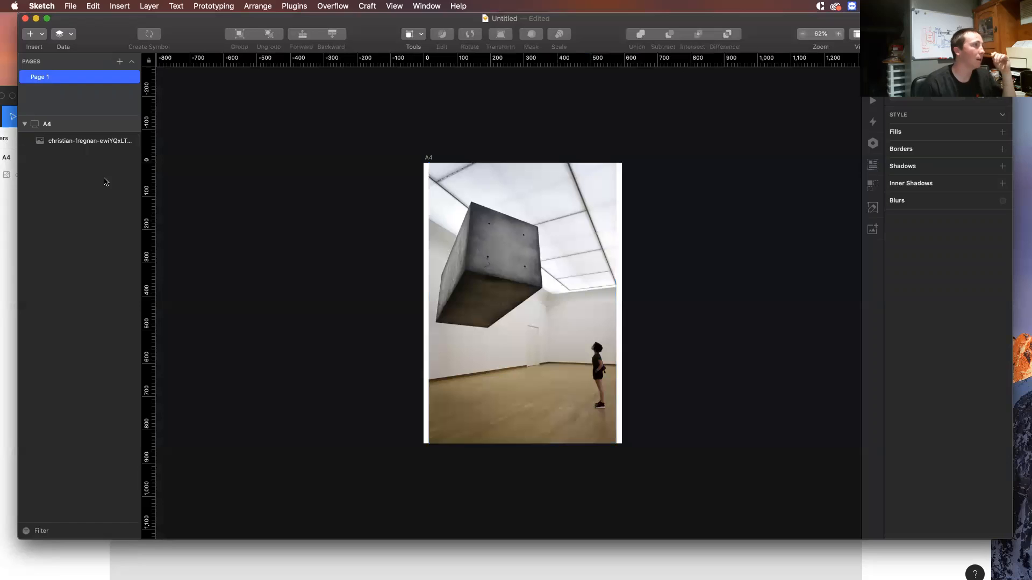
Duplicate the cube photo layer inside the A4 artboard.
click(95, 143)
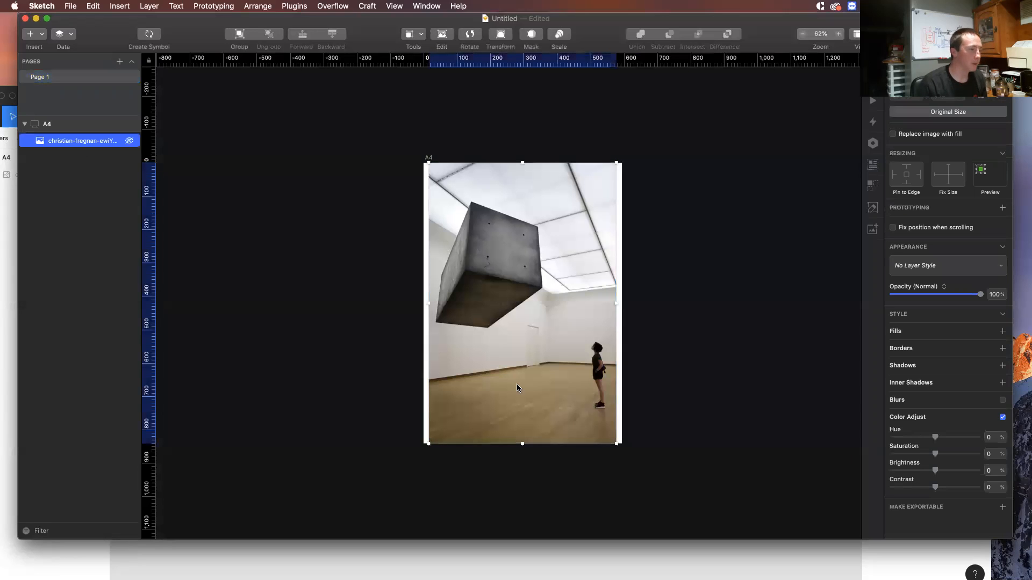
key(super+d)
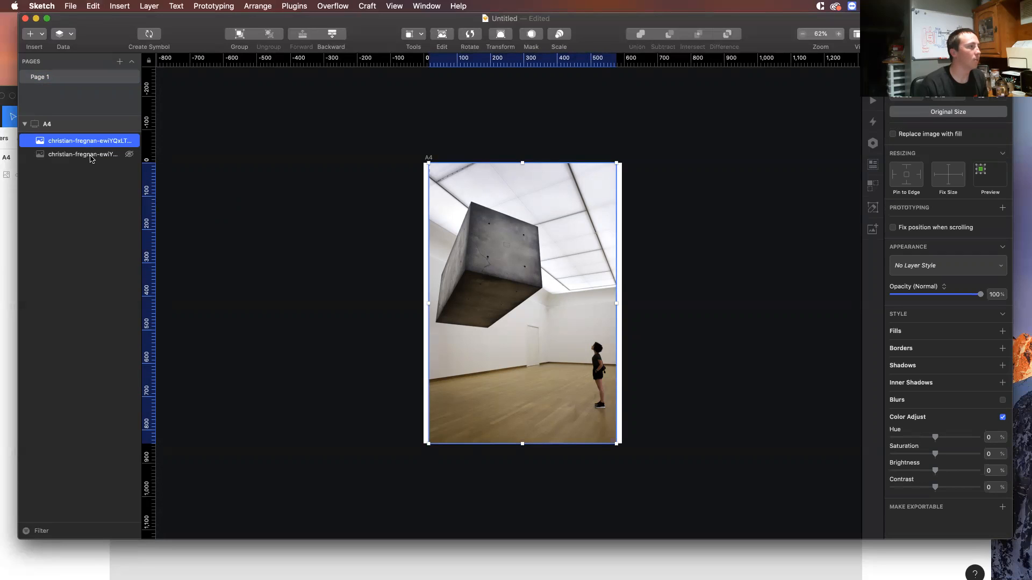
click(130, 155)
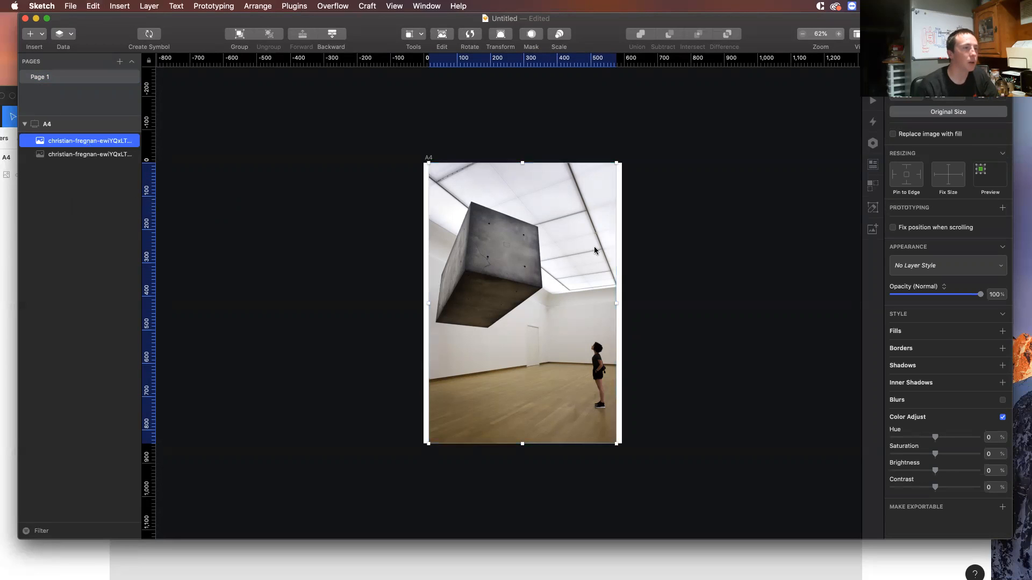
Trace the concrete cube's outer silhouette with a closed six-point Vector path, starting at its lower-right corner.
scroll(523, 261, up, 5)
key(v)
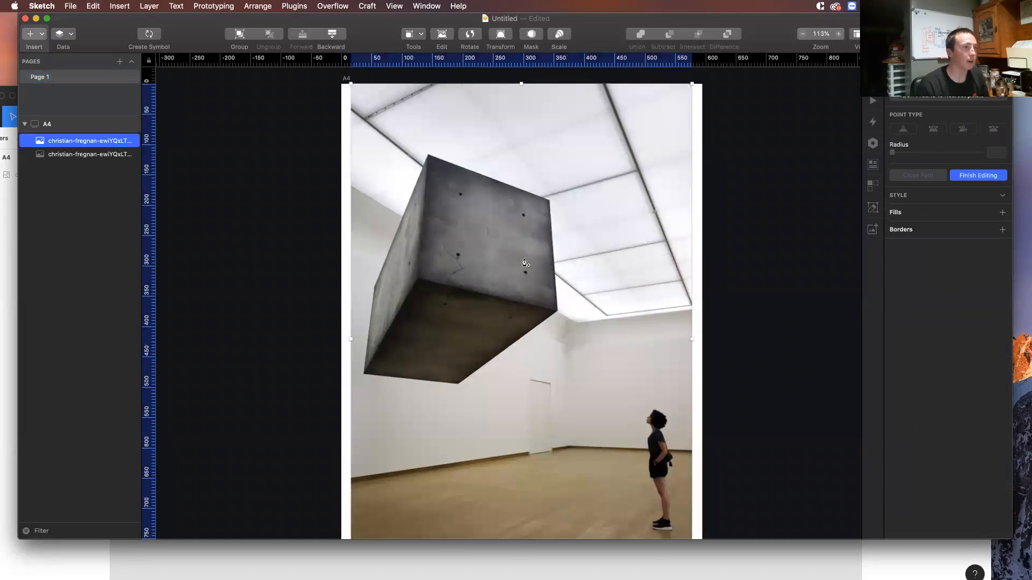
click(557, 311)
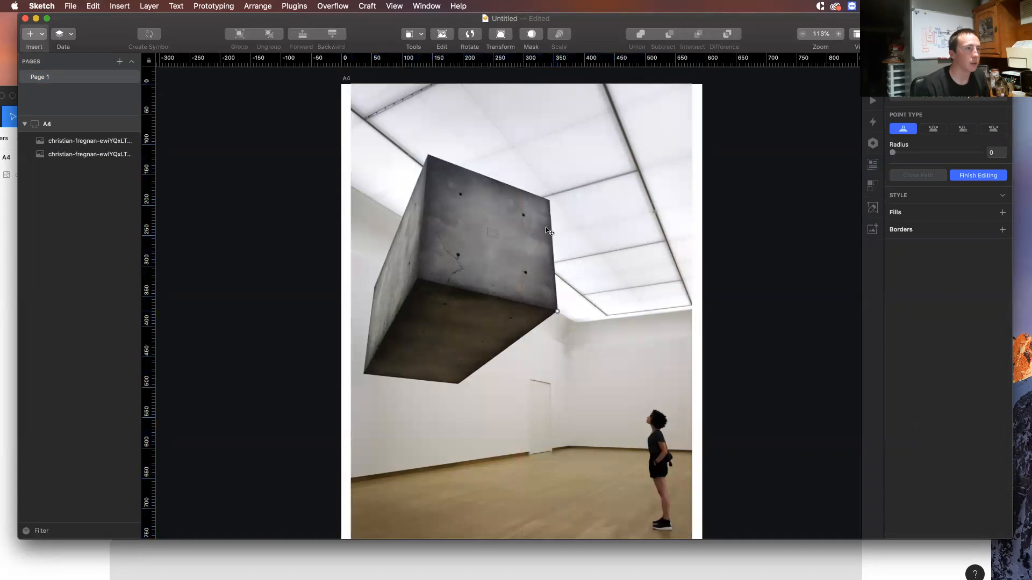
click(550, 200)
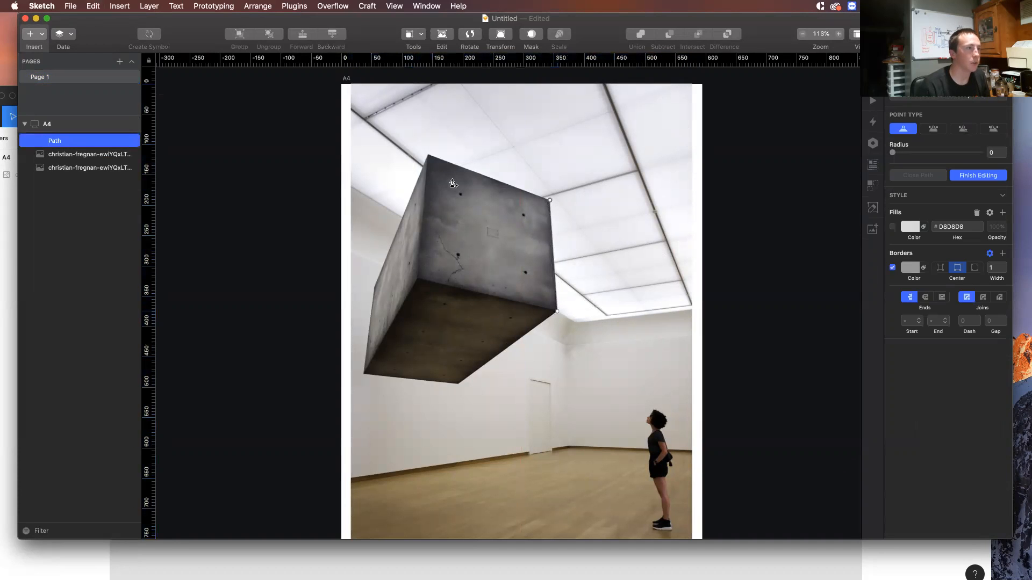
click(427, 155)
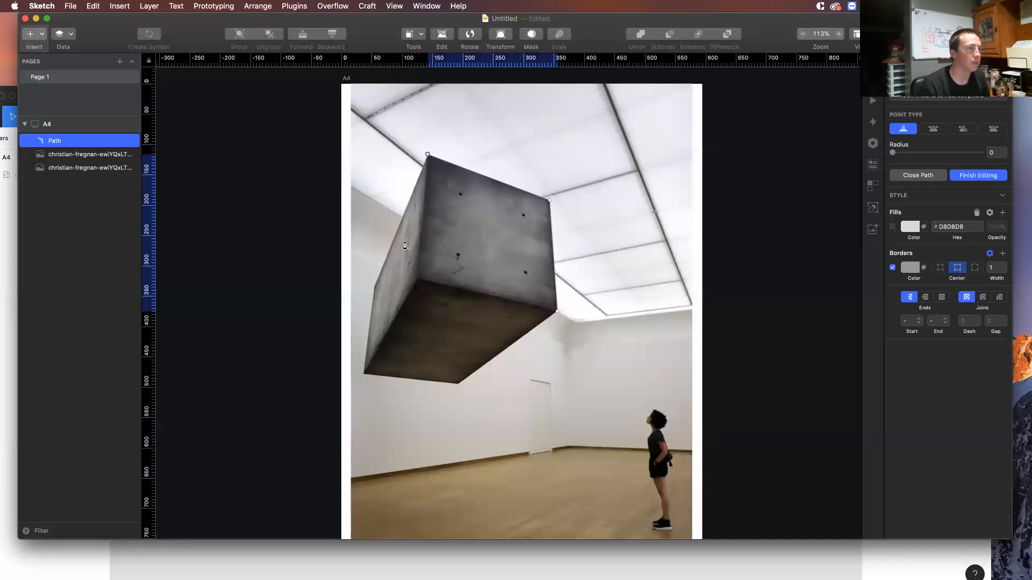
click(373, 289)
click(363, 374)
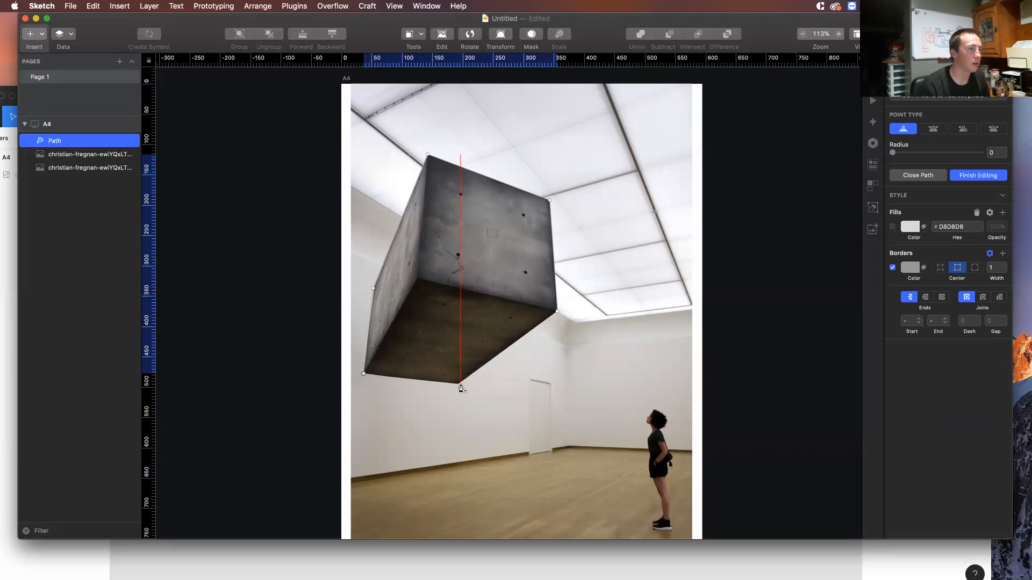
click(457, 385)
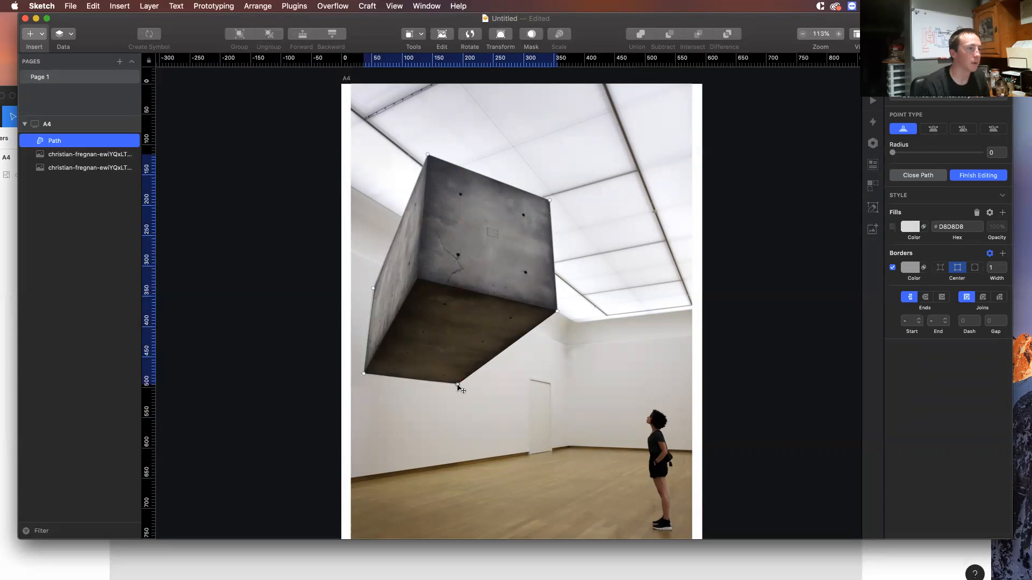
click(557, 311)
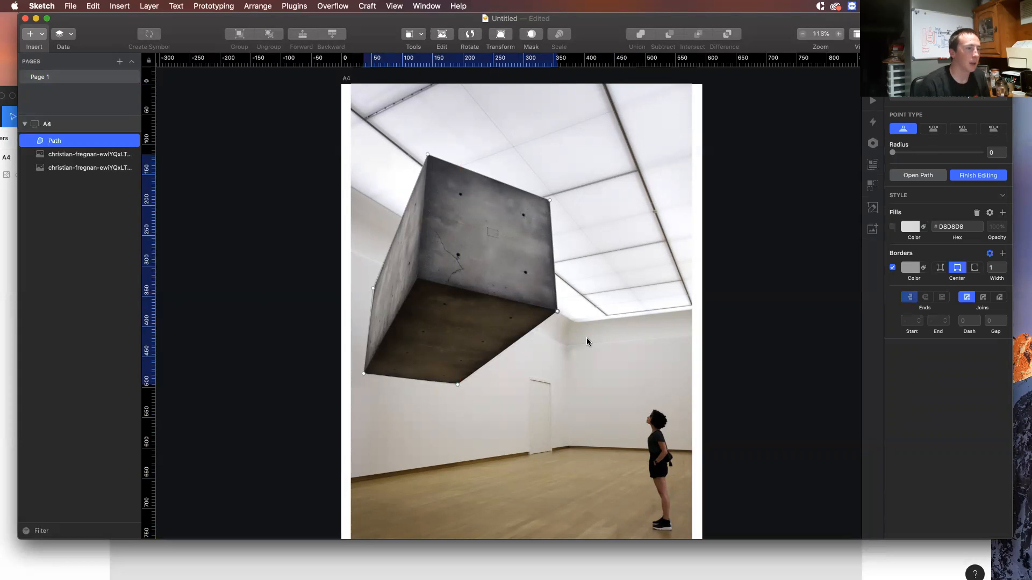
key(Escape)
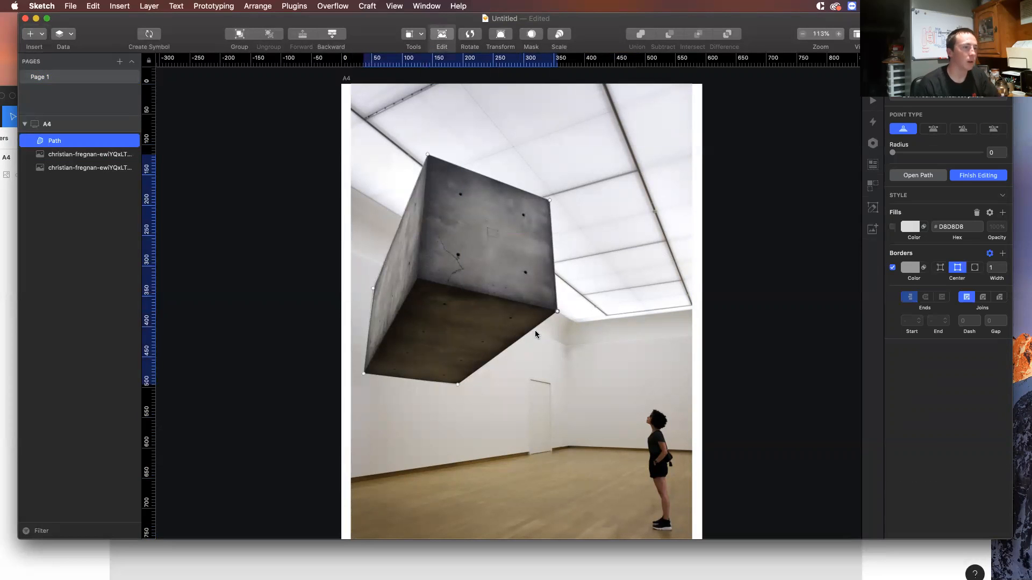
Turn off the path's border and align its lower-right point precisely with the cube's corner.
scroll(558, 311, up, 10)
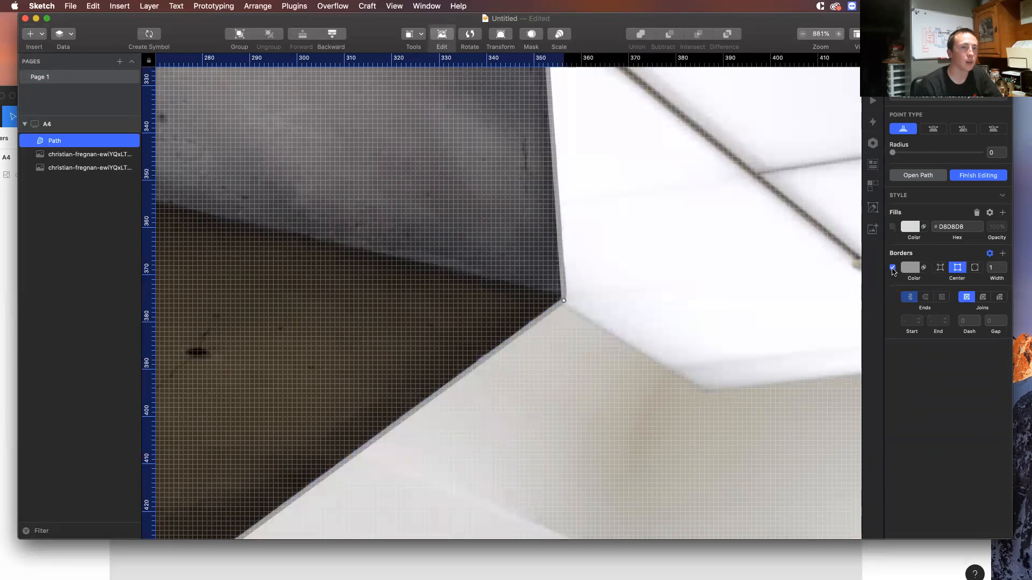
click(892, 268)
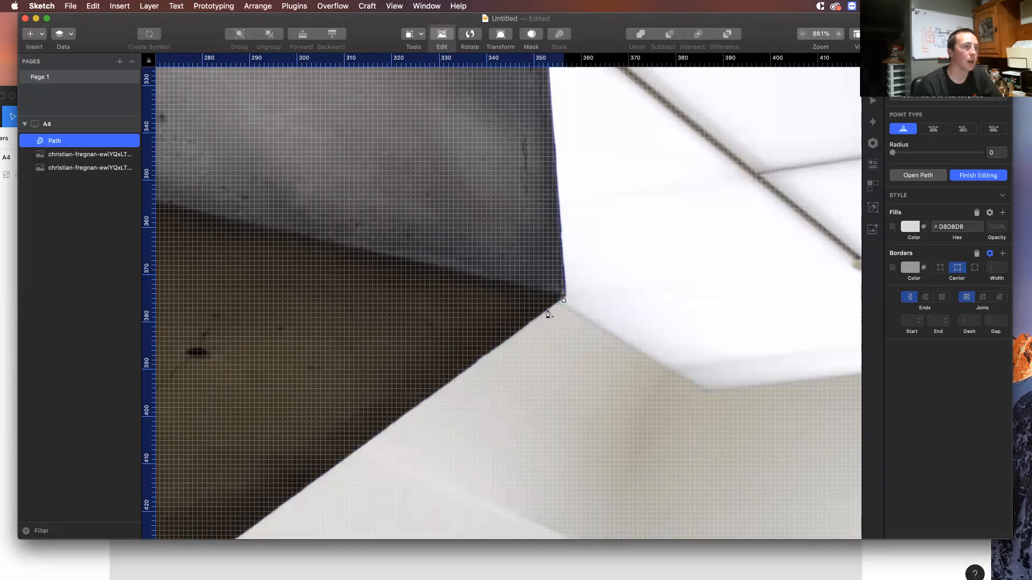
scroll(550, 314, up, 5)
drag(590, 283, 597, 269)
click(892, 267)
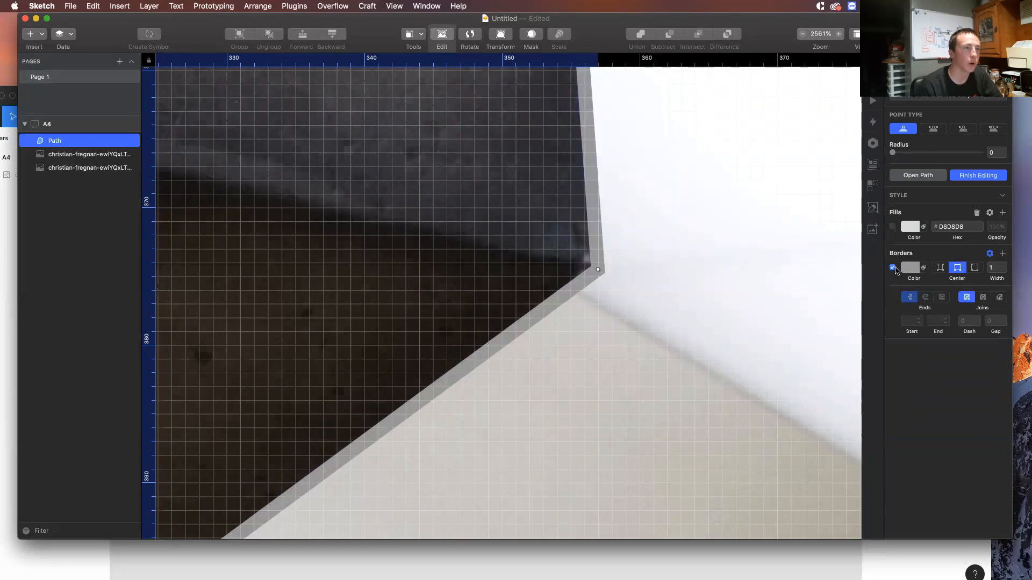
click(892, 268)
scroll(658, 338, up, 3)
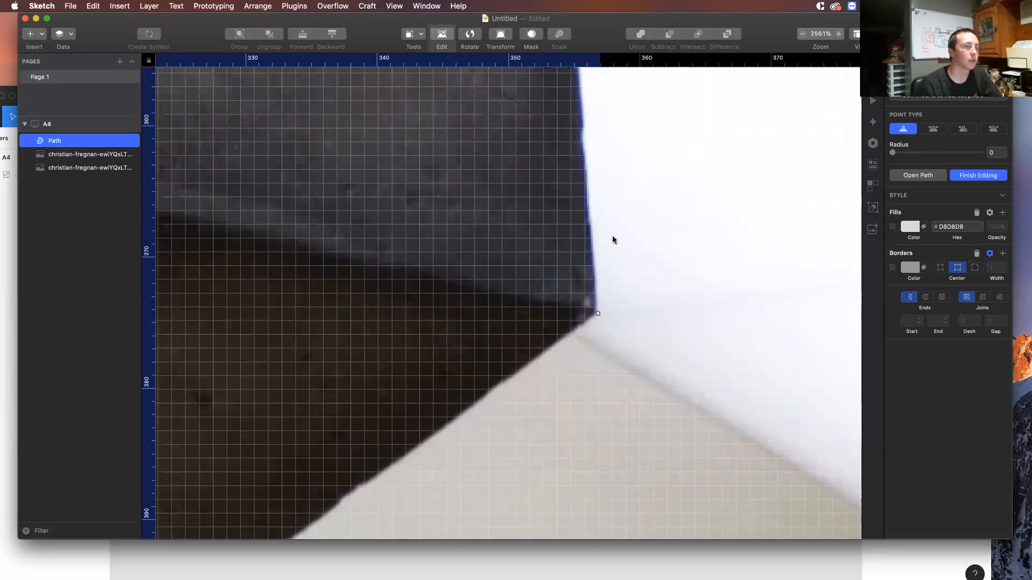
Examine how closely the path's other corner points follow the cube's edges, and finish editing the path.
scroll(613, 240, down, 10)
scroll(615, 264, up, 6)
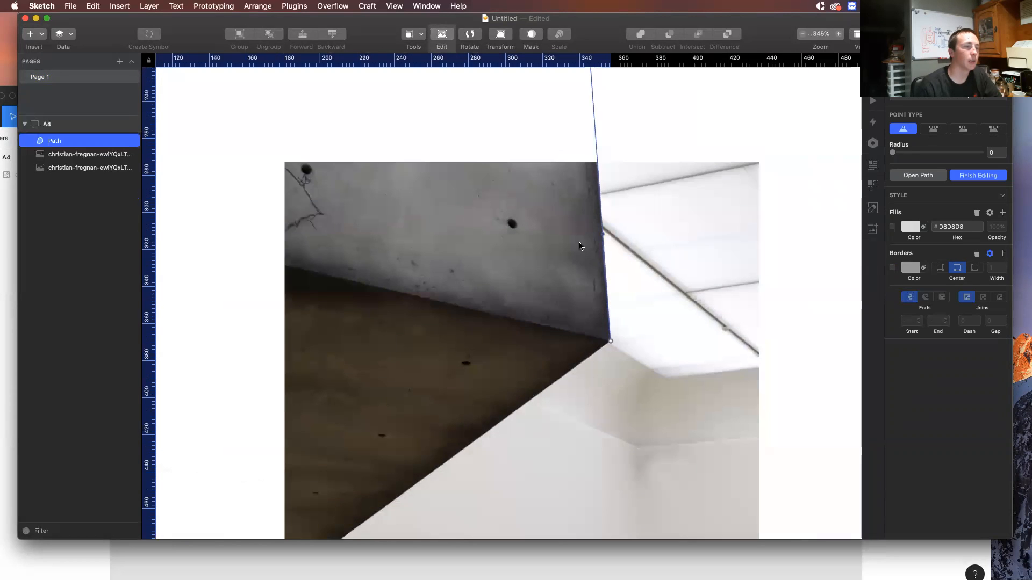
scroll(579, 246, down, 6)
scroll(579, 246, up, 4)
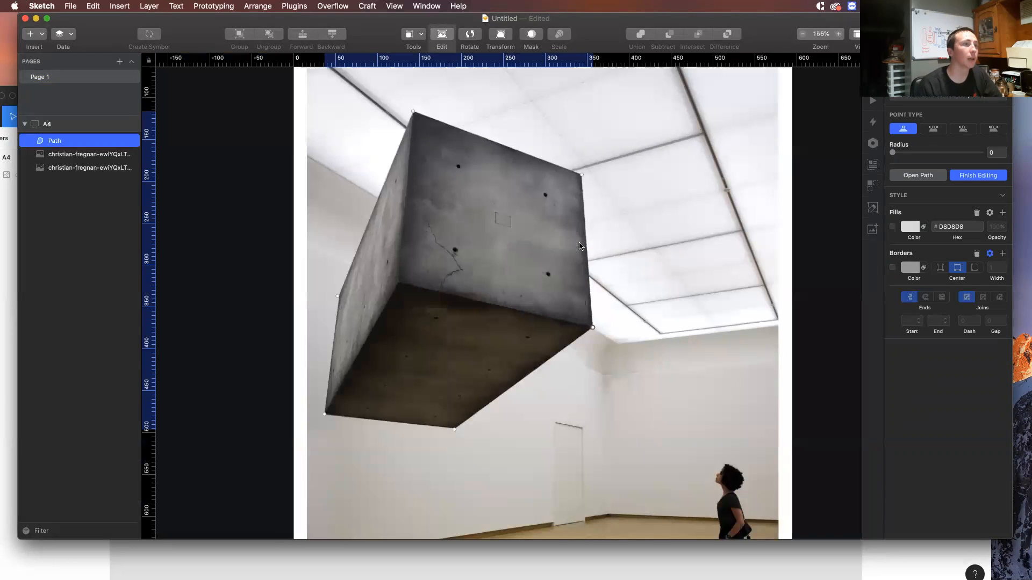
scroll(564, 202, up, 5)
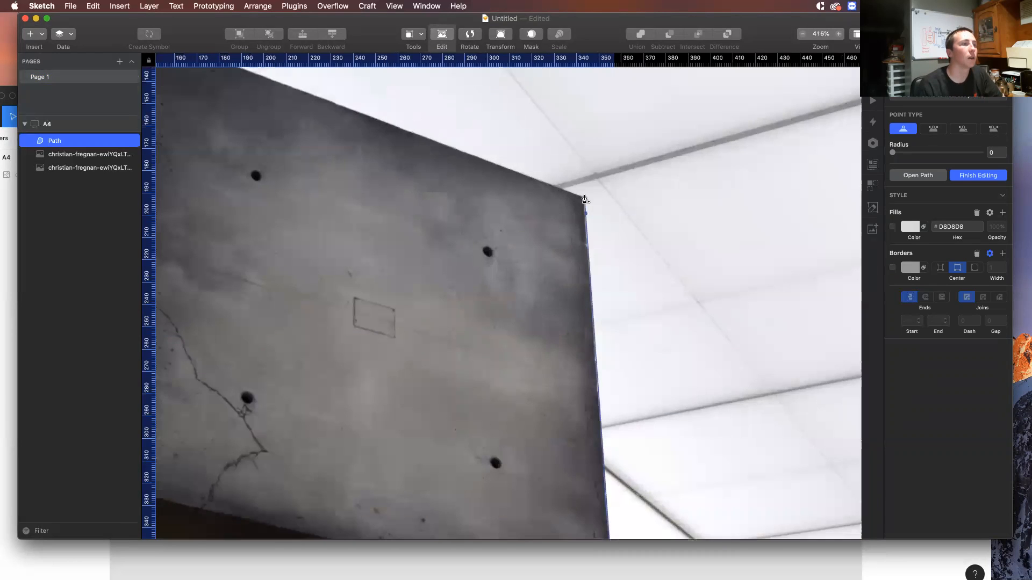
scroll(585, 188, up, 3)
scroll(583, 190, down, 6)
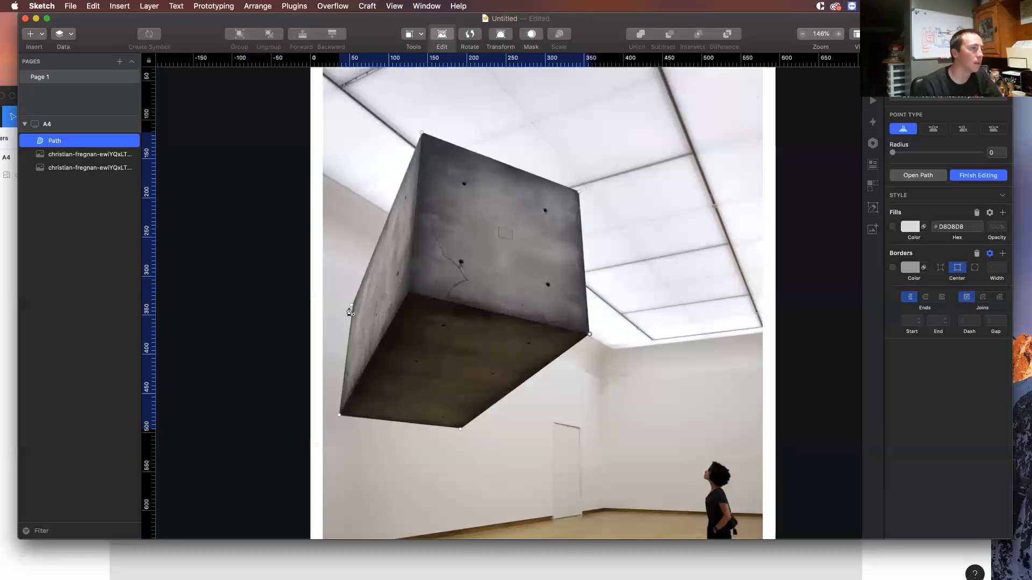
scroll(351, 310, up, 6)
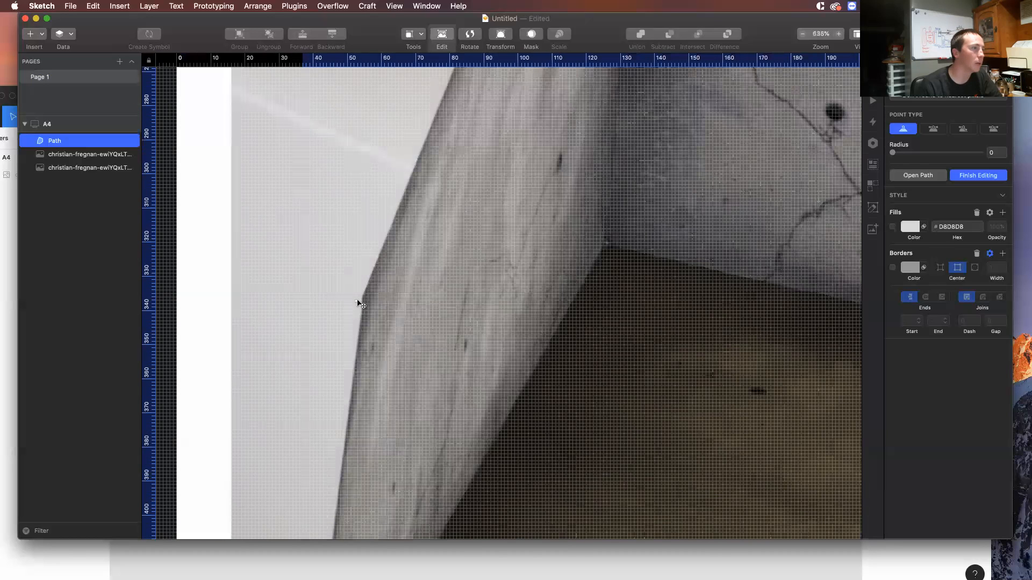
scroll(366, 302, down, 2)
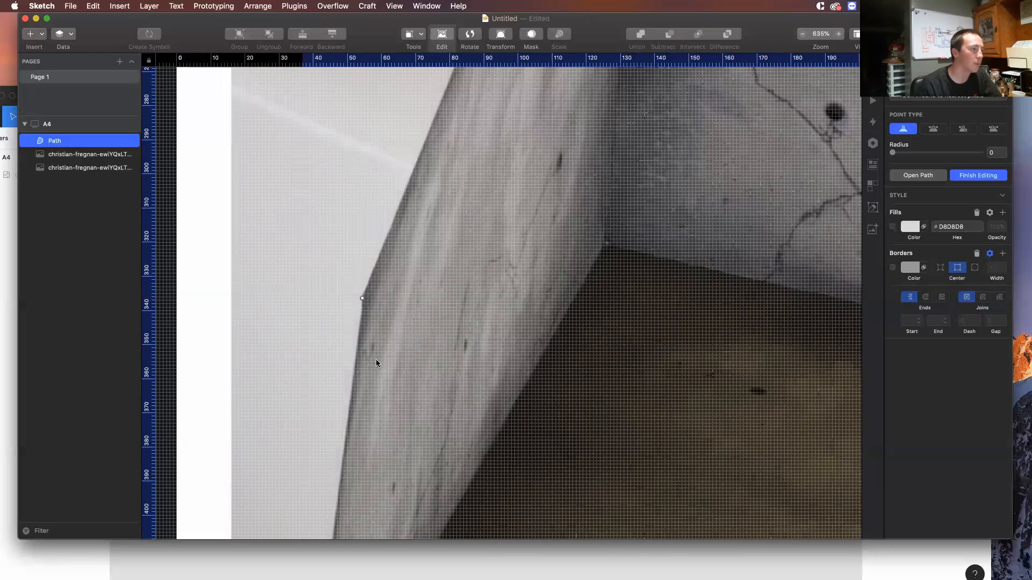
scroll(375, 358, down, 3)
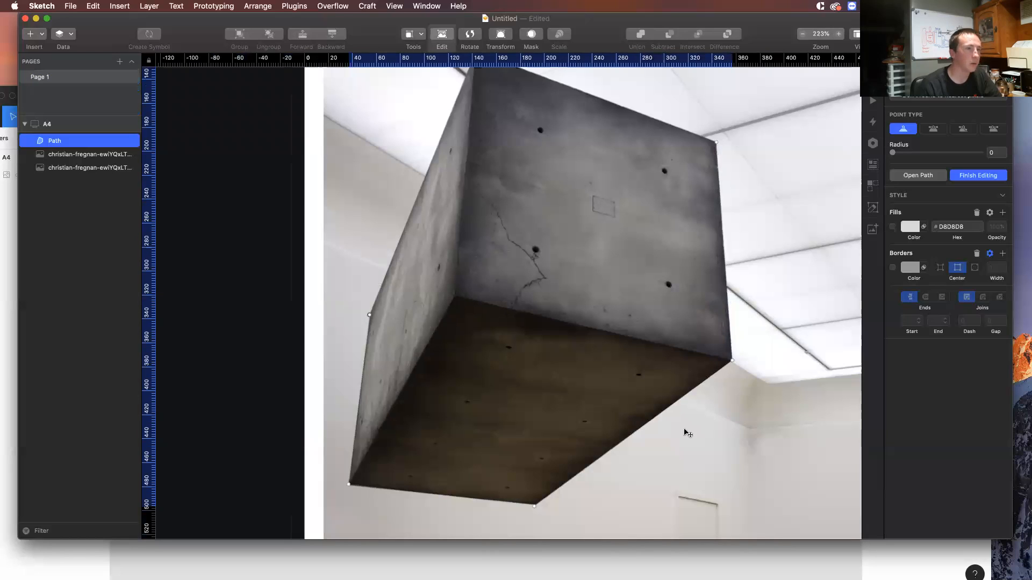
scroll(680, 419, down, 5)
key(Escape)
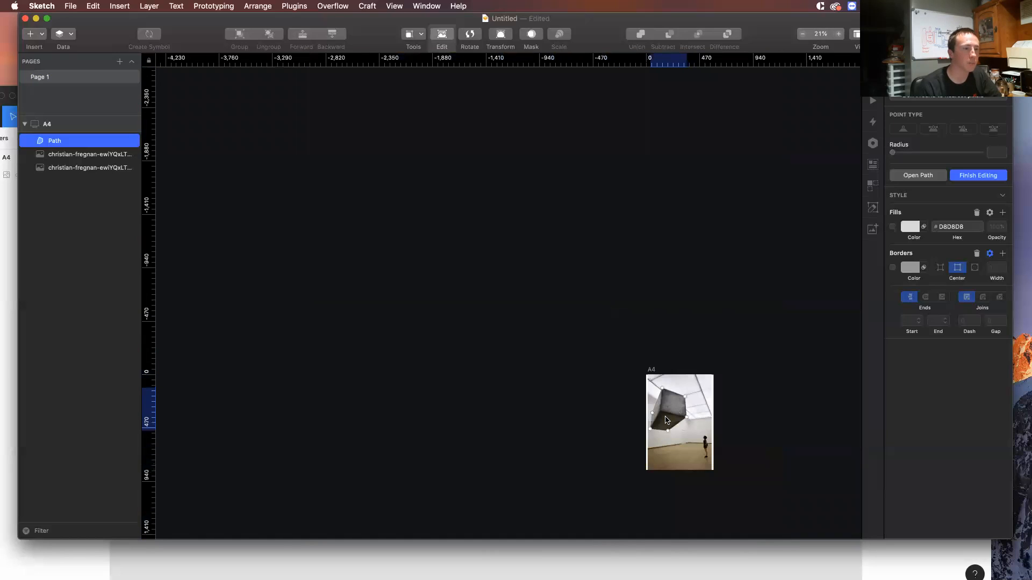
Mask the upper copy of the photo with the cube-shaped path.
scroll(672, 409, up, 3)
scroll(667, 403, right, 2)
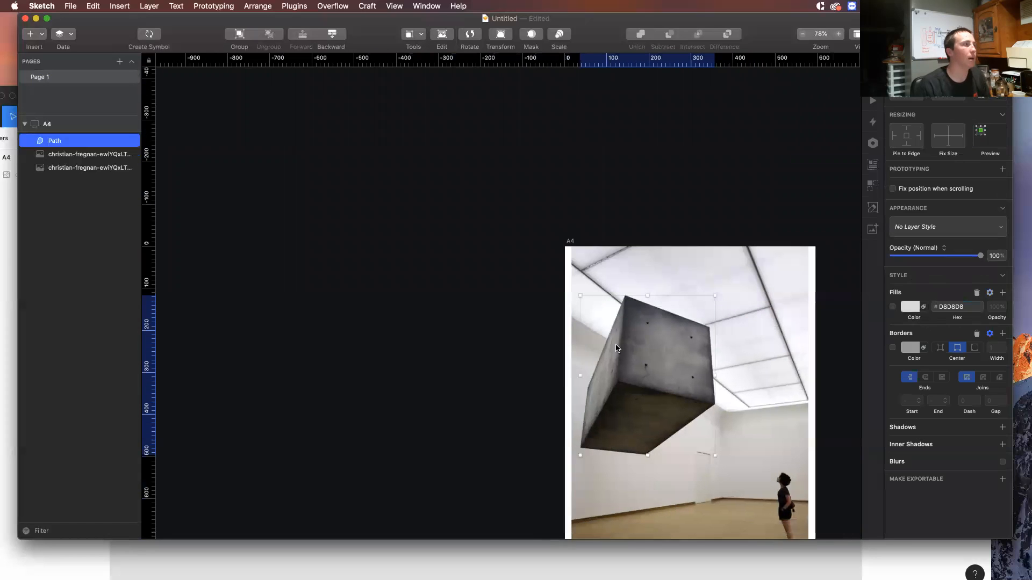
shift+click(80, 155)
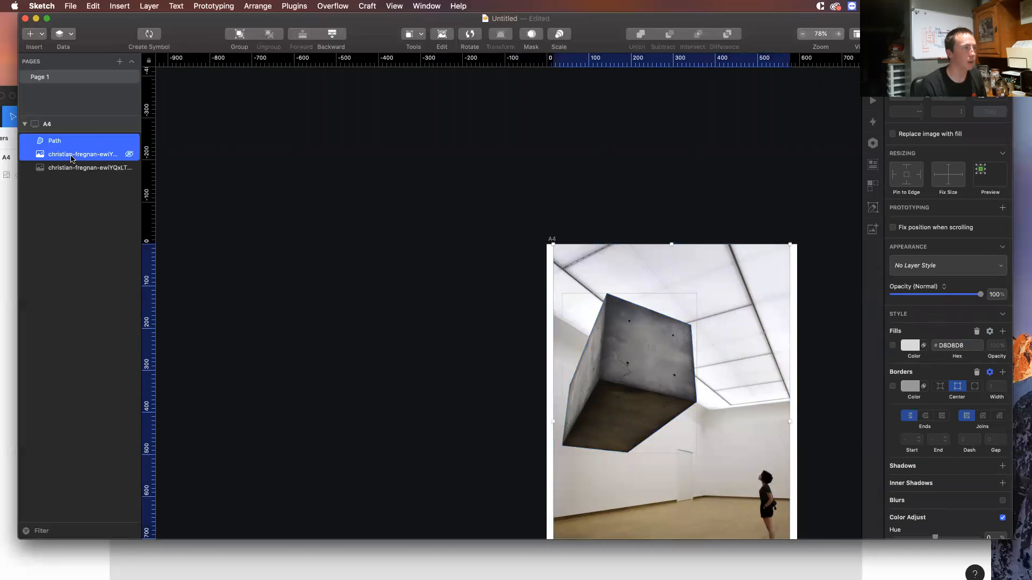
click(532, 35)
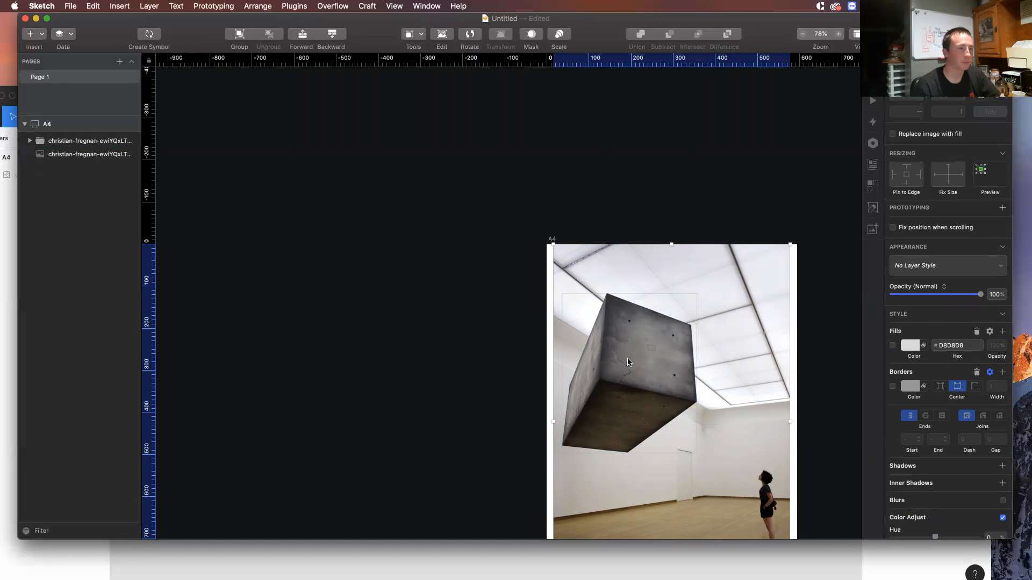
Temporarily hide the background photo to check the cube cutout, and show it again.
scroll(612, 355, right, 5)
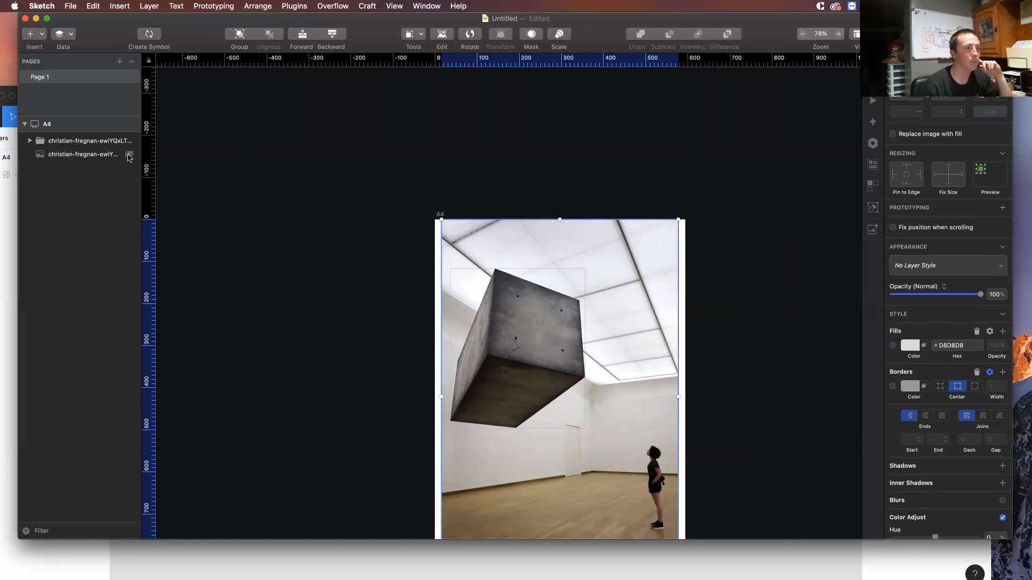
click(129, 155)
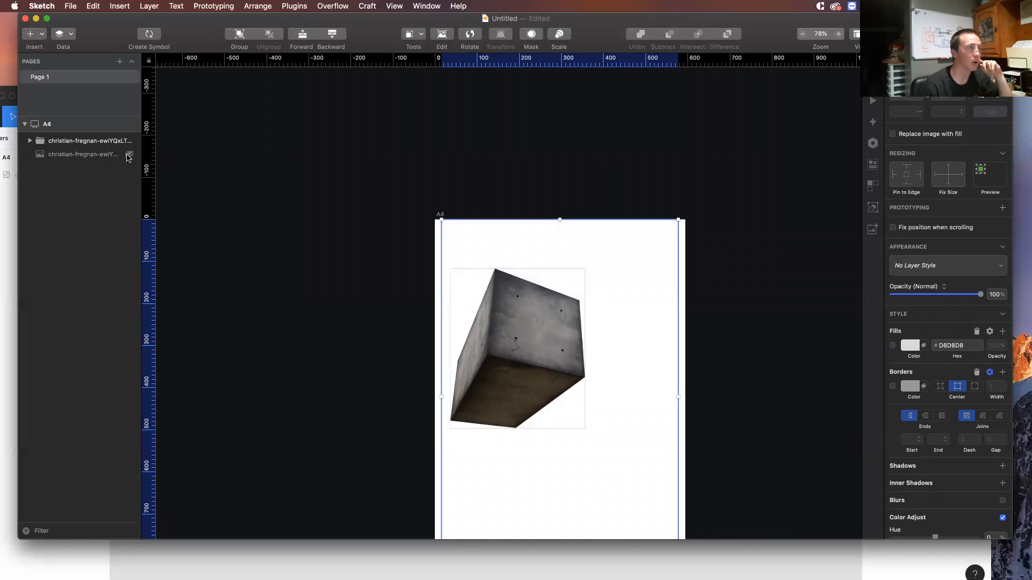
click(129, 155)
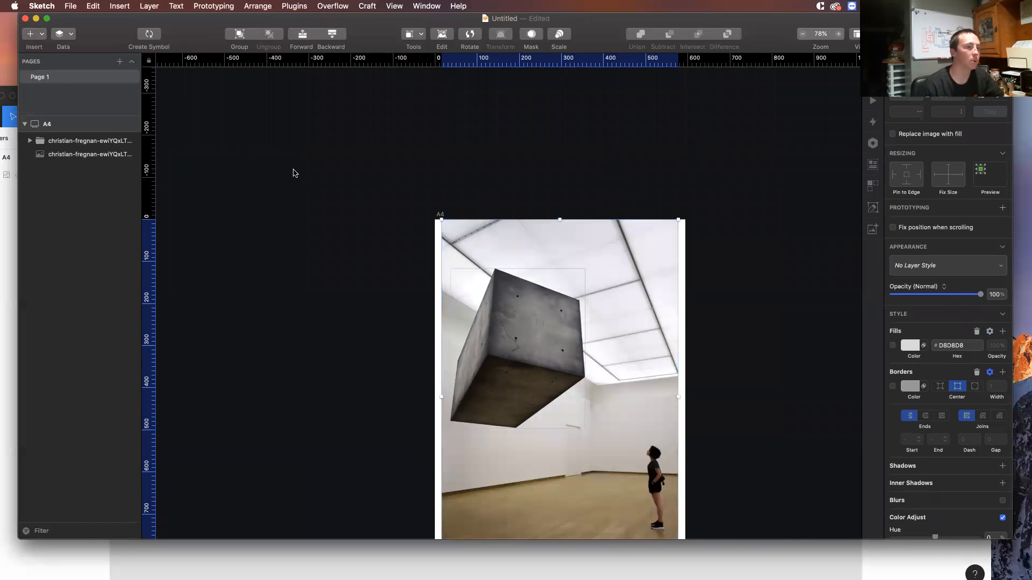
Apply a Gaussian blur of 2 to the background photo beneath the cube cutout.
click(93, 141)
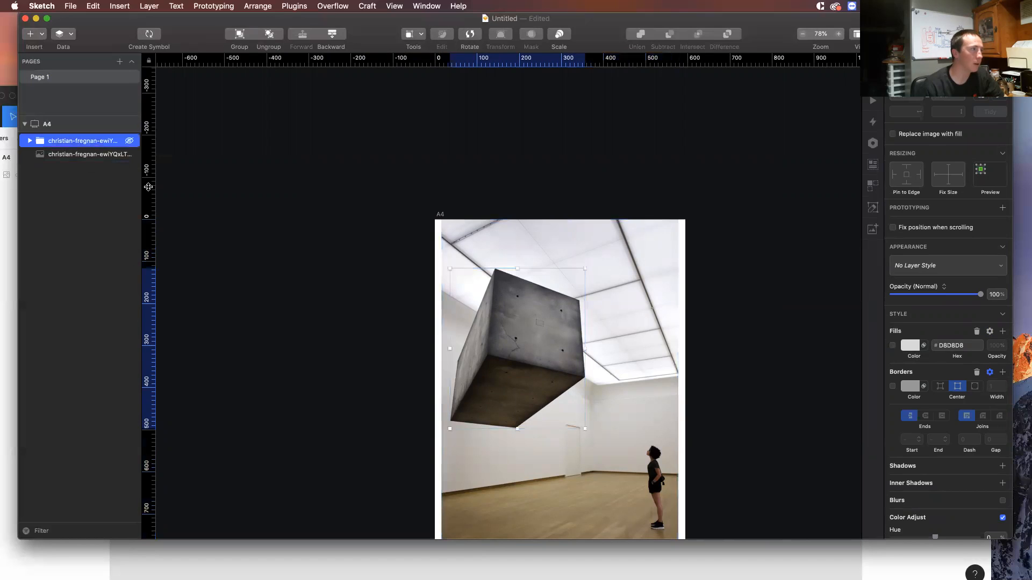
click(102, 155)
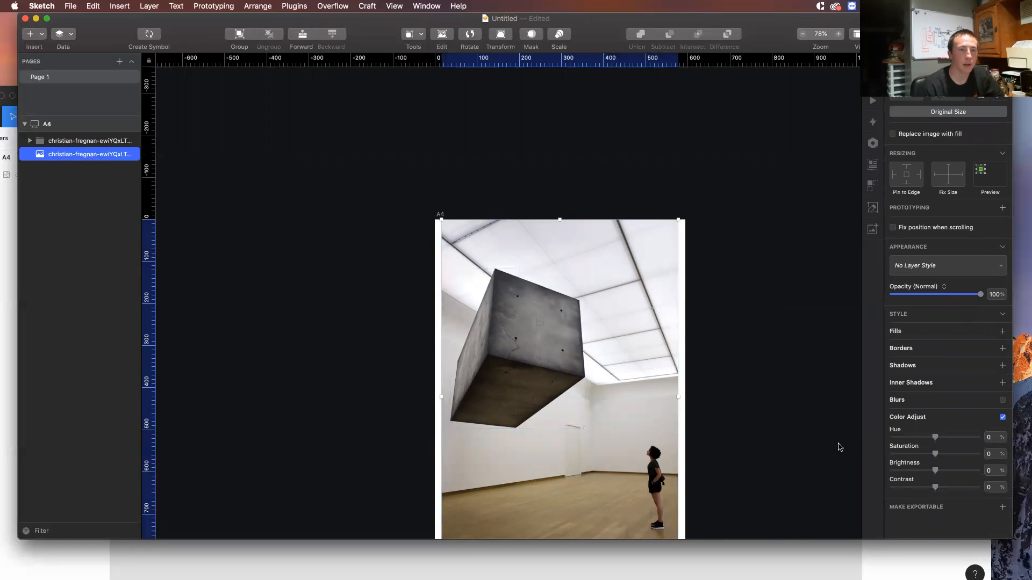
click(1002, 400)
scroll(537, 326, down, 3)
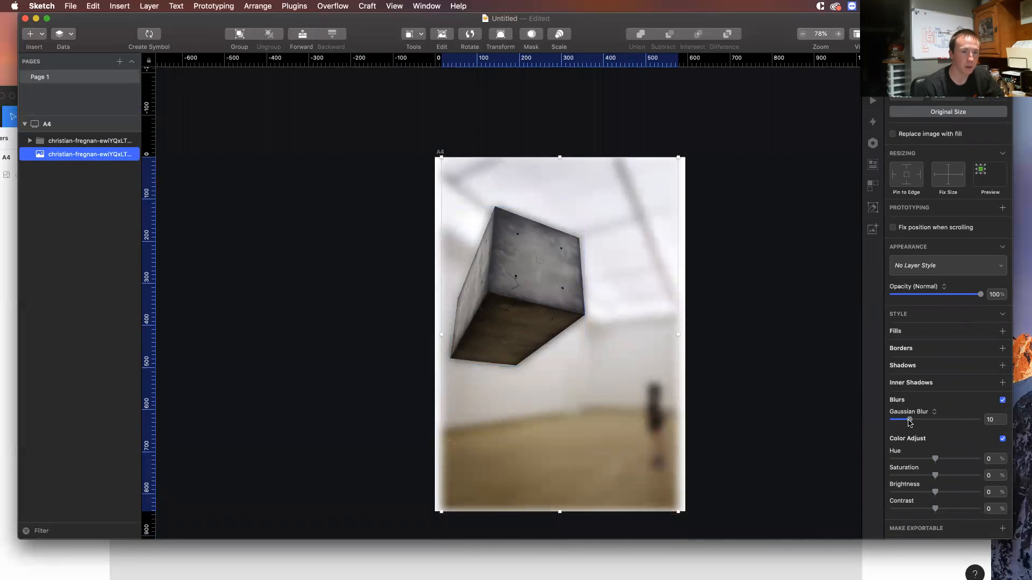
drag(908, 423, 896, 425)
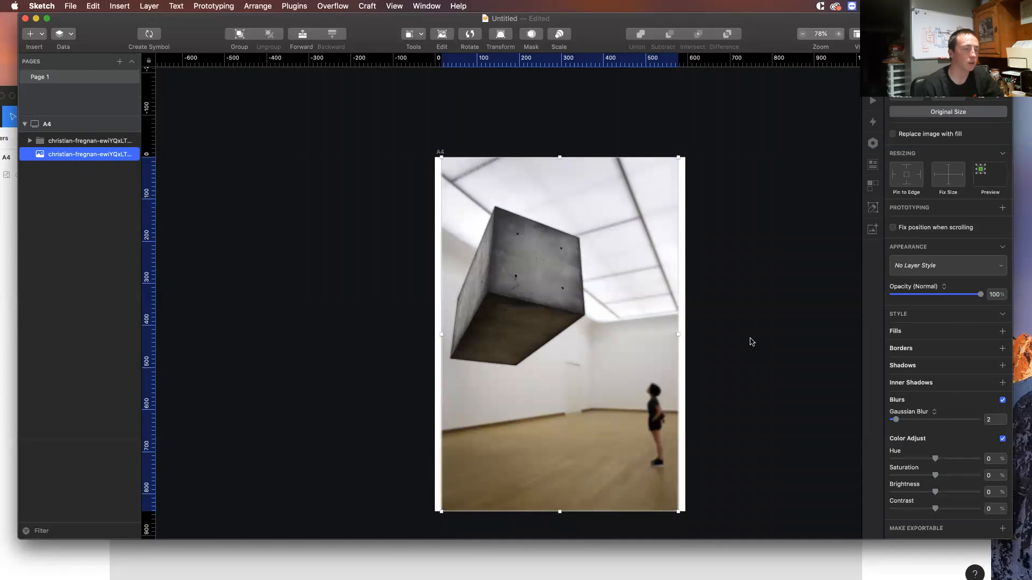
click(755, 345)
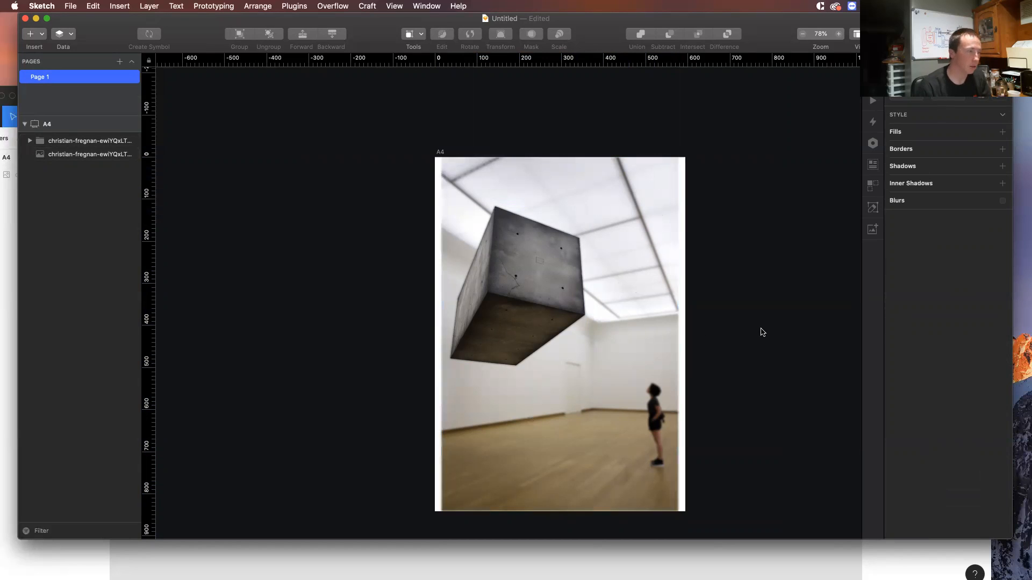
Draw a rectangle covering the whole photo and turn off its border.
key(r)
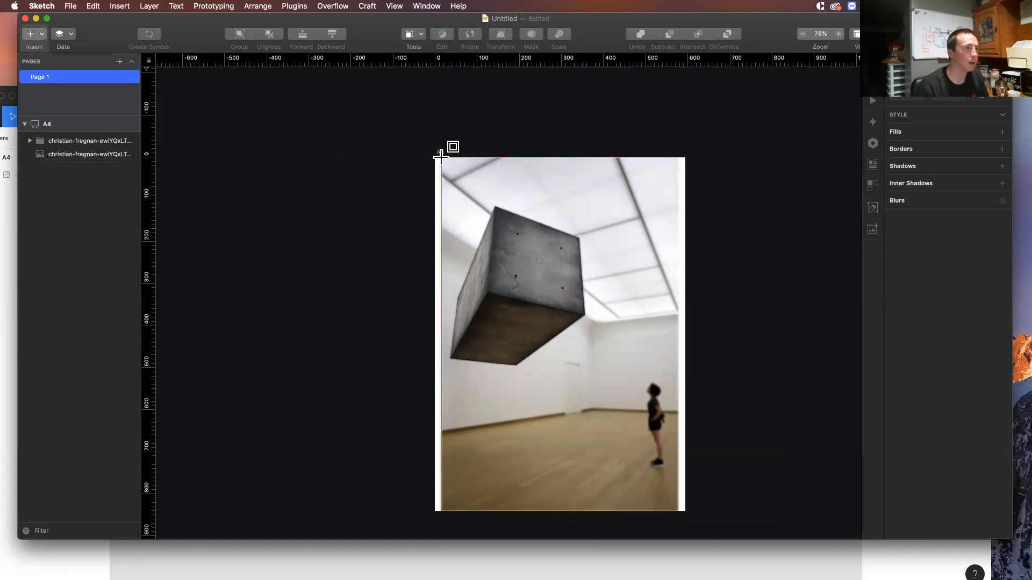
drag(441, 157, 678, 511)
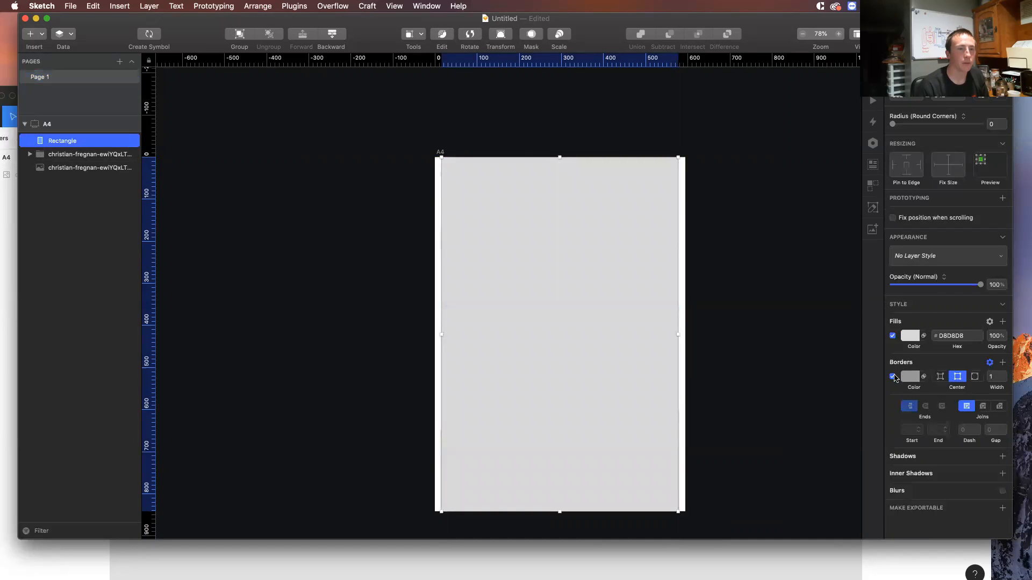
click(892, 376)
Move the rectangle beneath the cube cutout group and rename that group Mask.
drag(59, 140, 61, 161)
drag(60, 161, 59, 160)
click(56, 142)
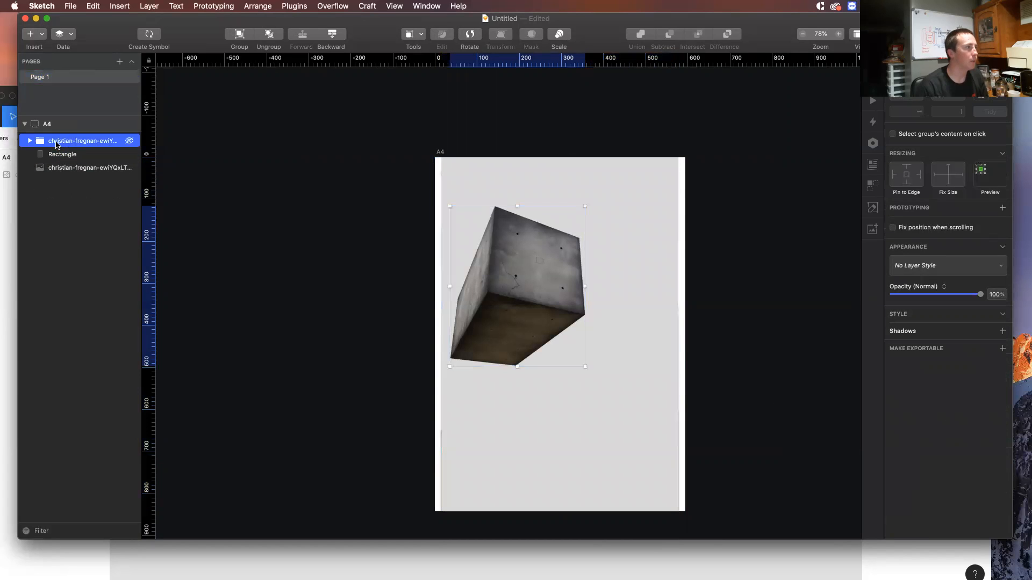
double_click(57, 142)
text(Mask)
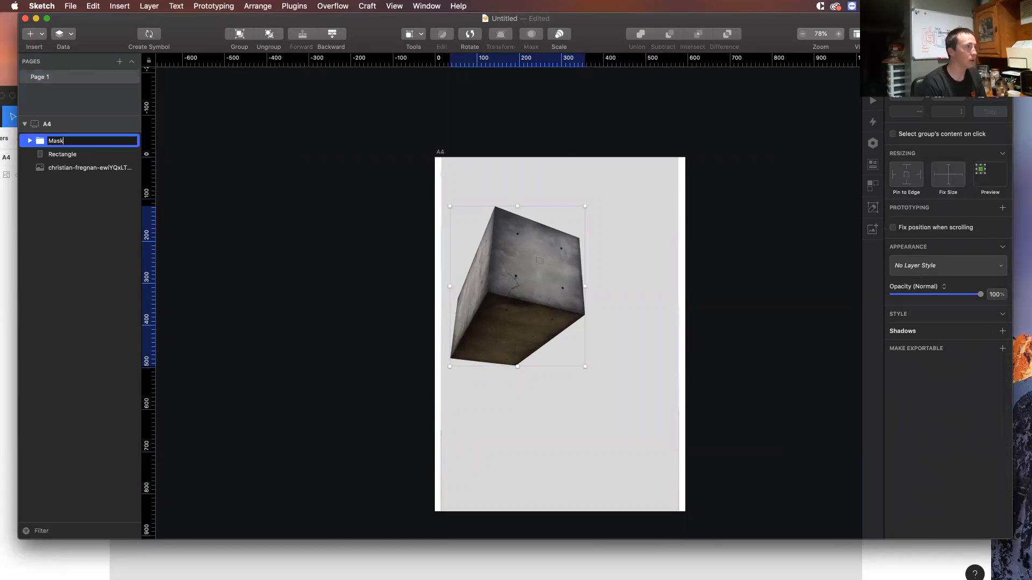
key(Return)
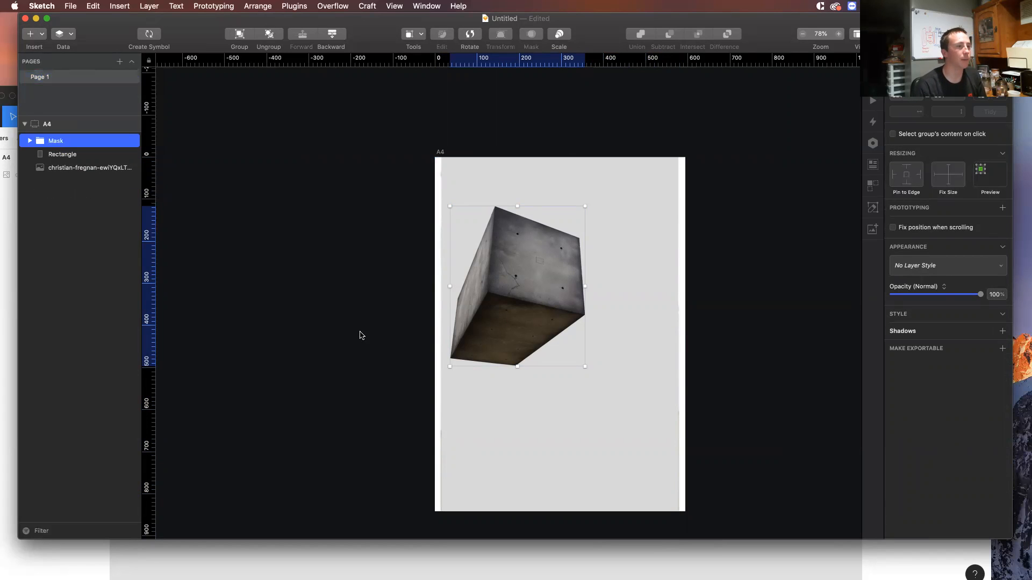
click(350, 351)
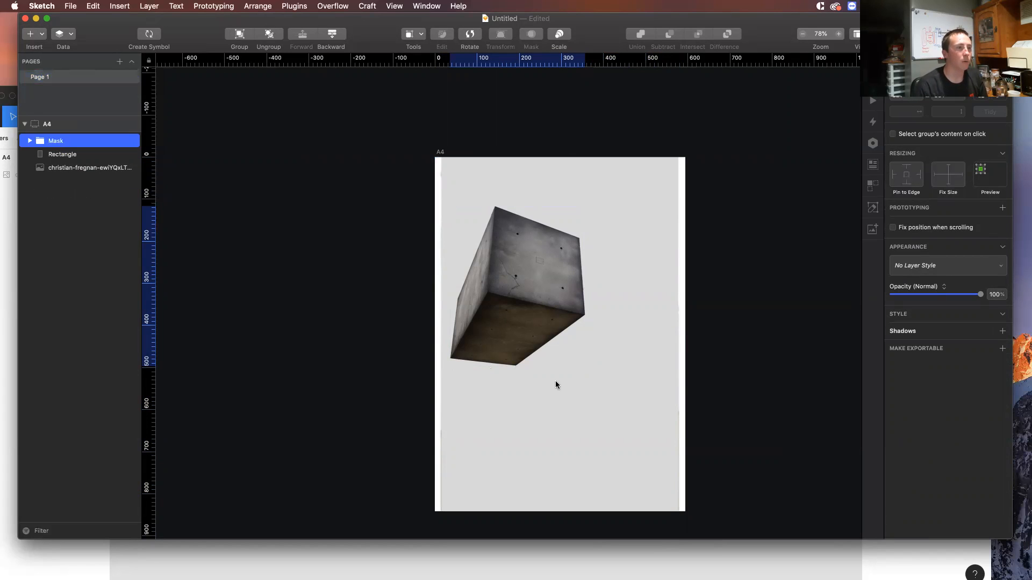
Give the rectangle a linear gradient fill with its upper stop set to red FF0000.
click(607, 391)
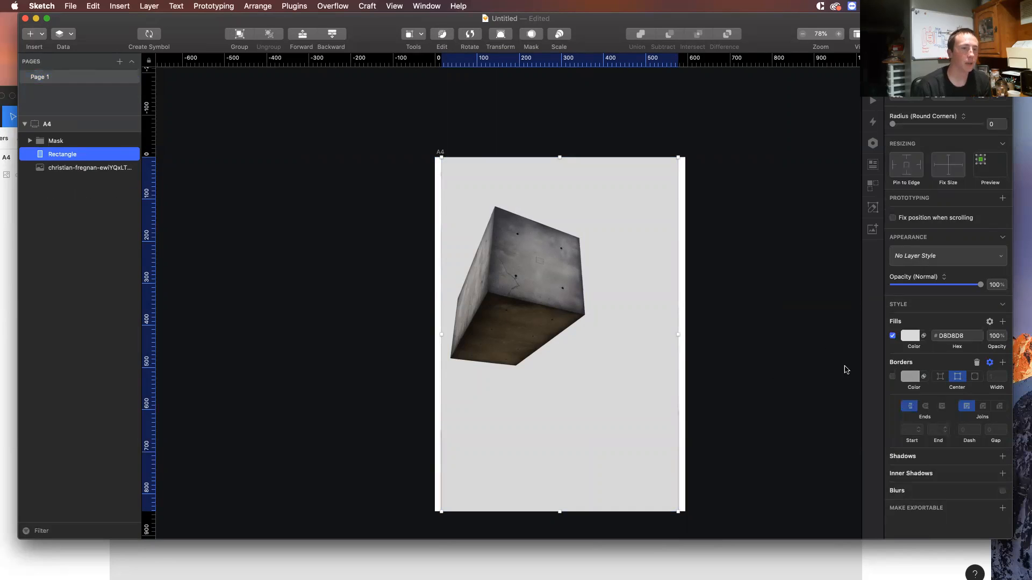
click(911, 339)
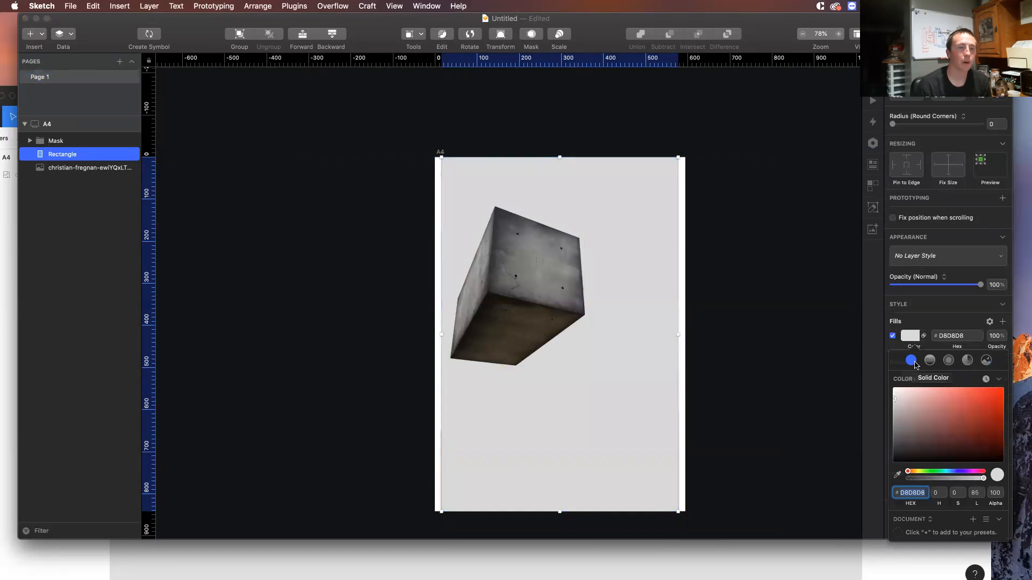
click(929, 361)
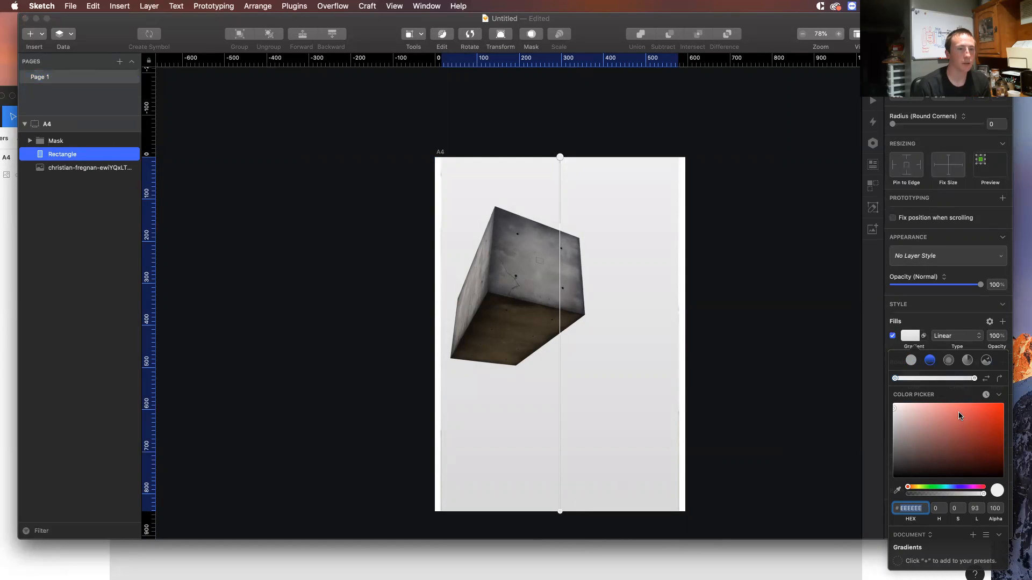
drag(960, 415, 1009, 403)
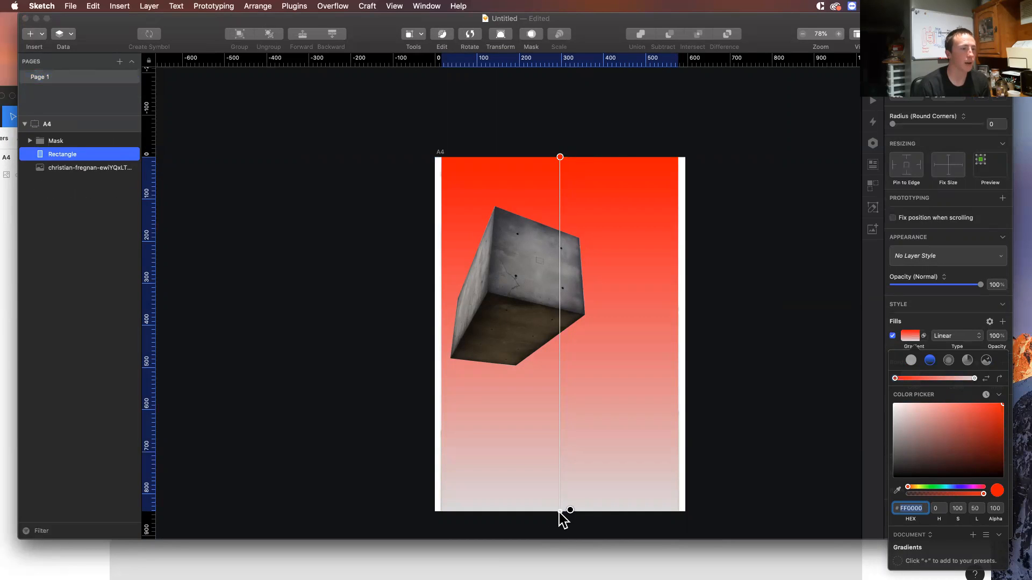
Run the gradient diagonally from the rectangle's lower-left corner to its upper-right corner, and briefly hide the rectangle to compare.
drag(560, 511, 441, 510)
click(560, 157)
drag(614, 160, 676, 159)
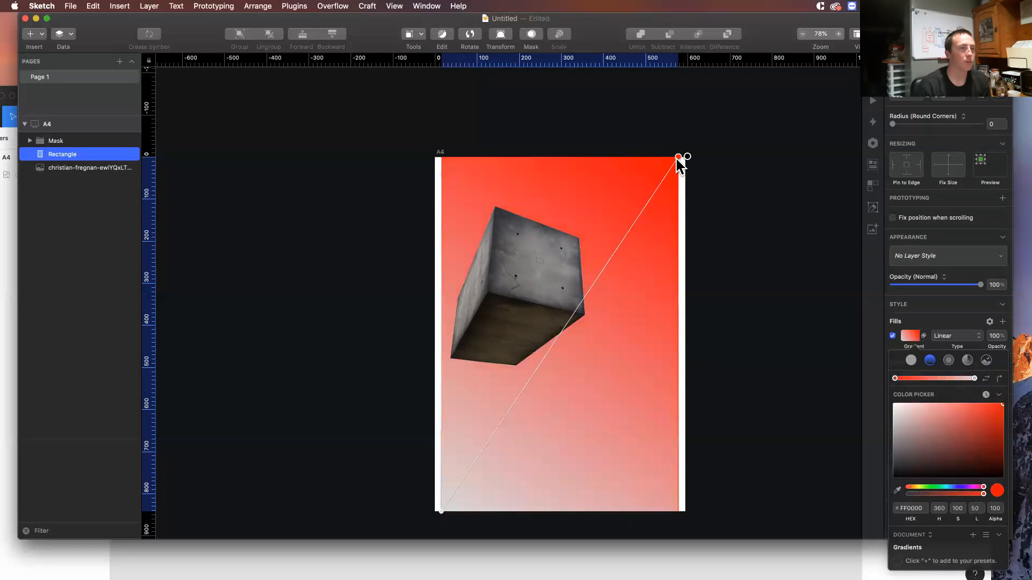
click(130, 154)
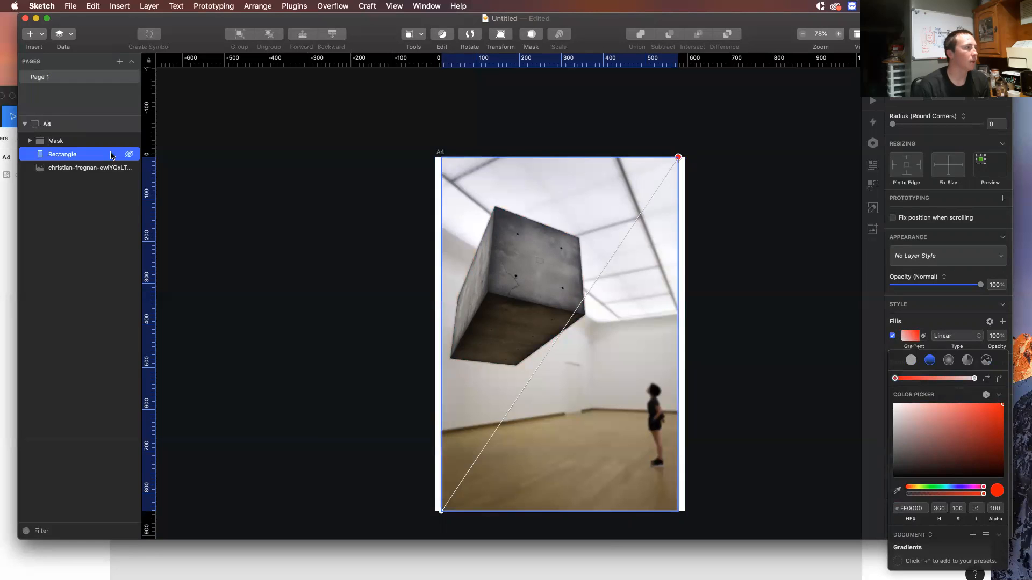
click(129, 154)
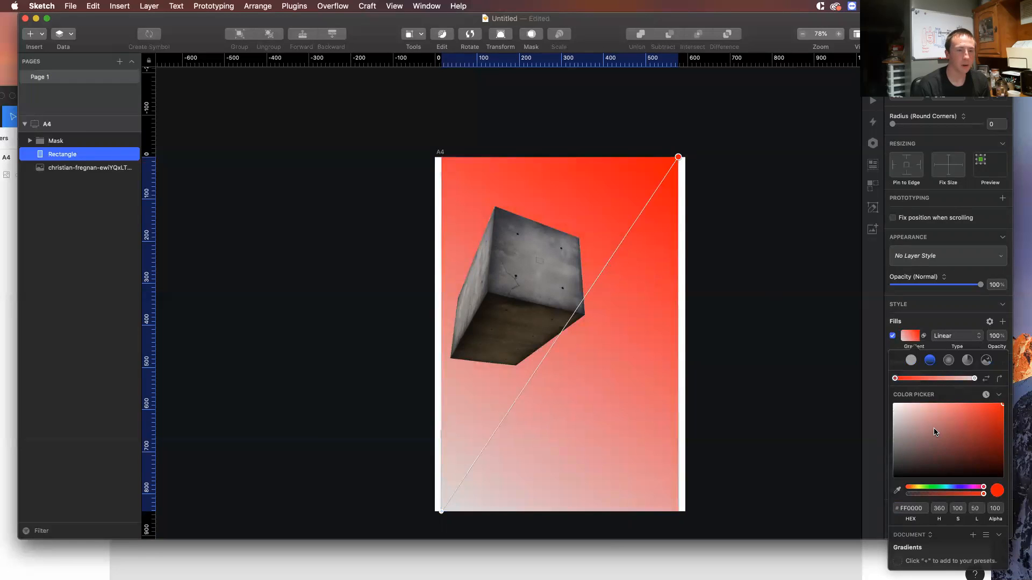
Set the gradient's upper-right stop to white FFFFFF and the fill opacity to 30%.
drag(935, 431, 881, 384)
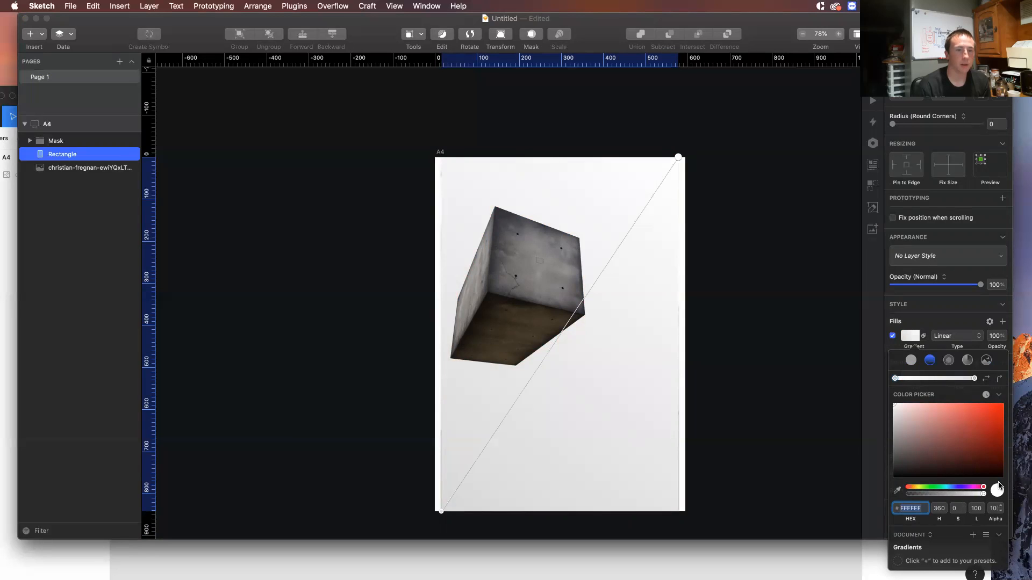
click(990, 336)
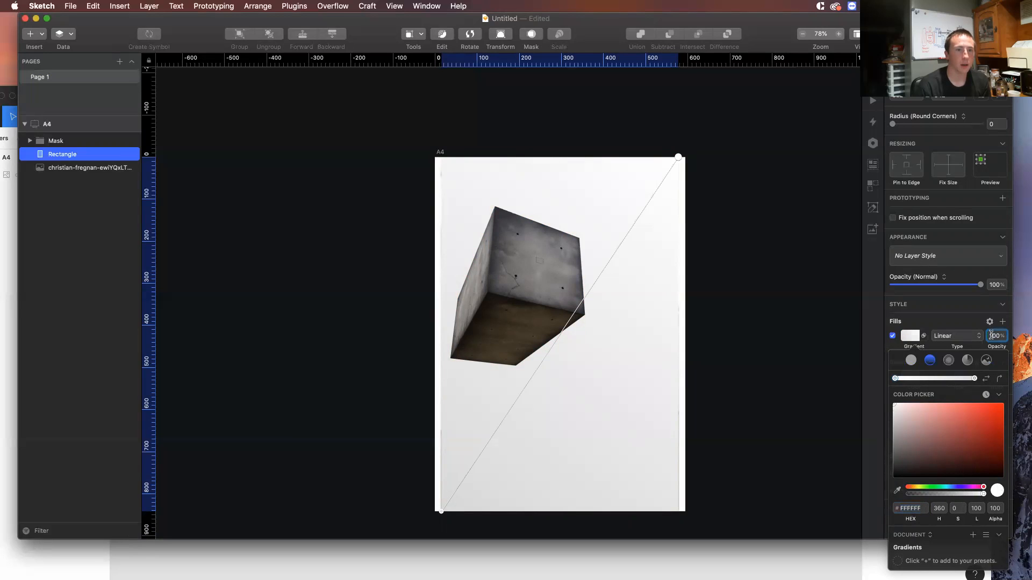
drag(999, 337, 989, 336)
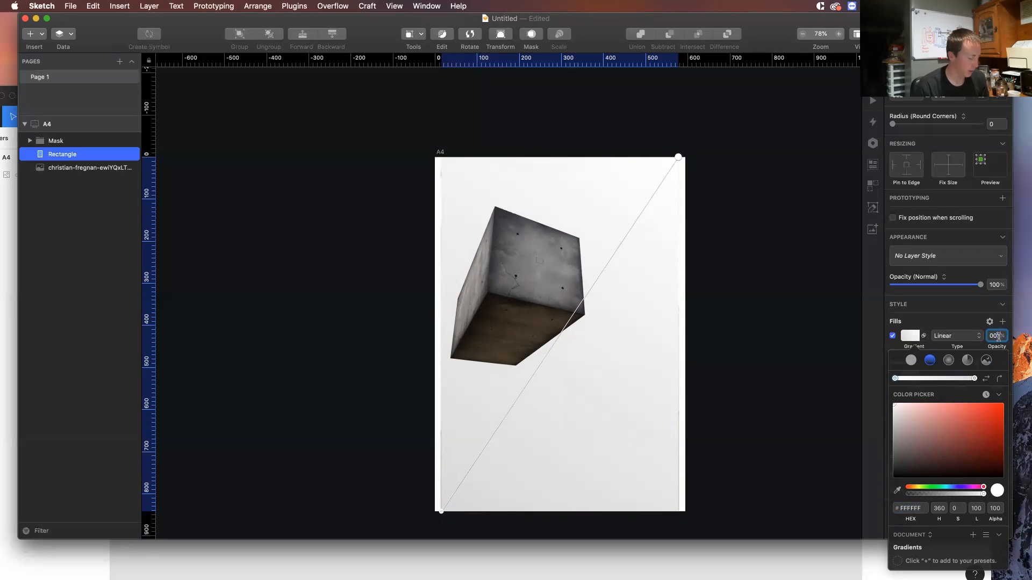
text(30)
key(Return)
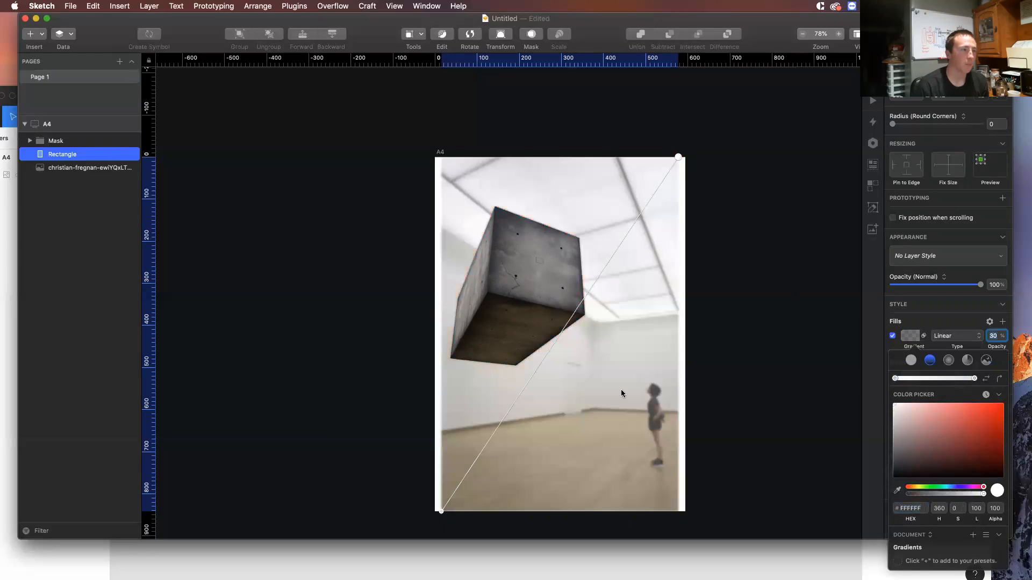
Set the gradient's lower-left stop to white FFFFFF and the fill opacity to 0%.
click(442, 511)
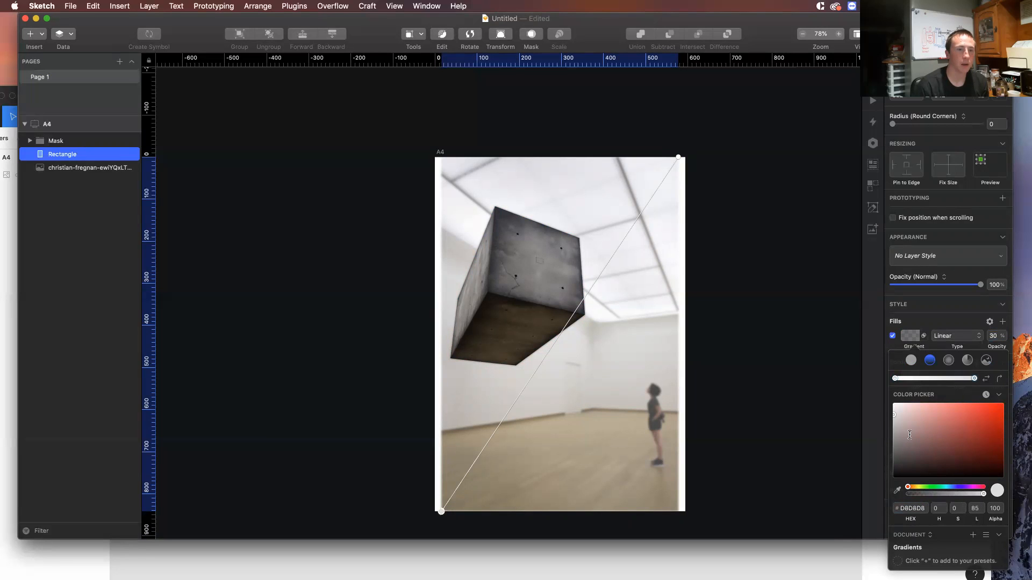
drag(894, 413, 884, 404)
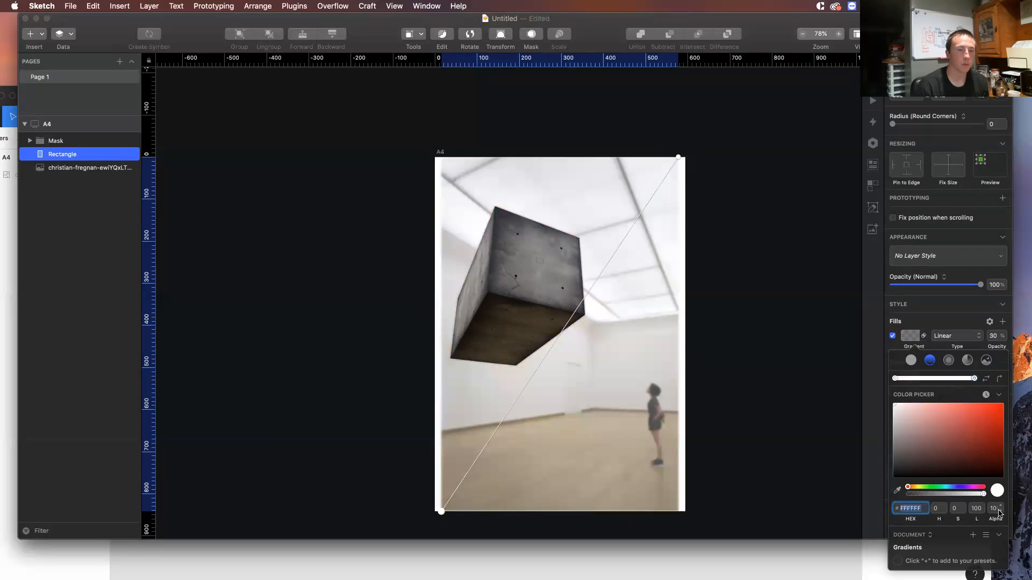
click(995, 337)
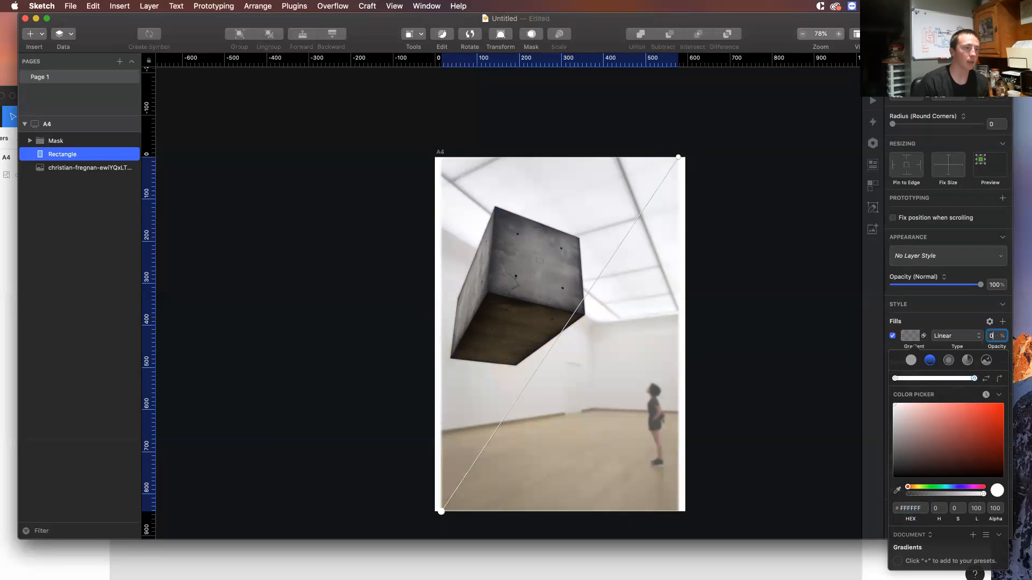
text(0)
key(Return)
click(679, 163)
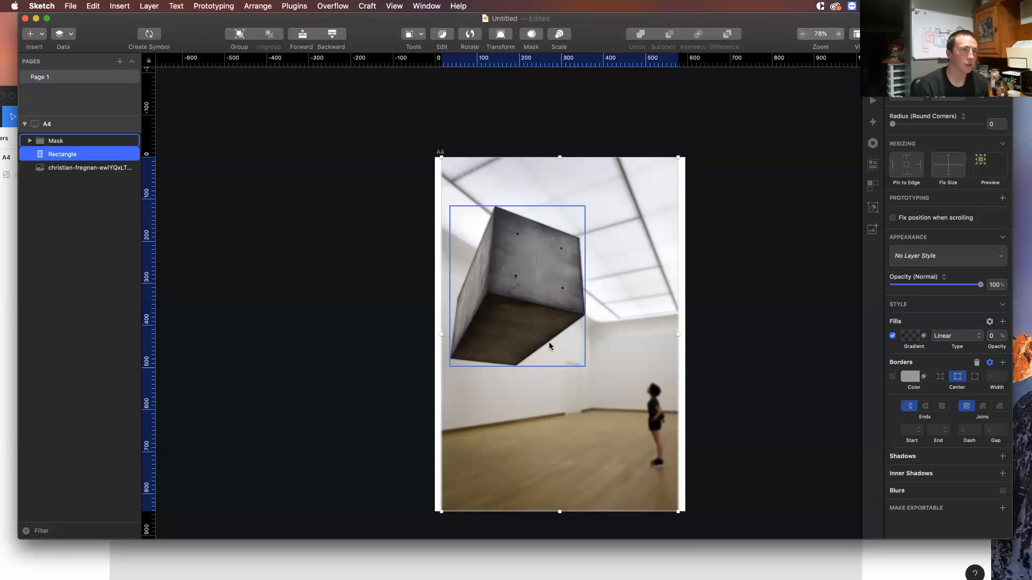
Add a middle stop to the rectangle's gradient and slide it along the diagonal to just below the cube.
click(916, 335)
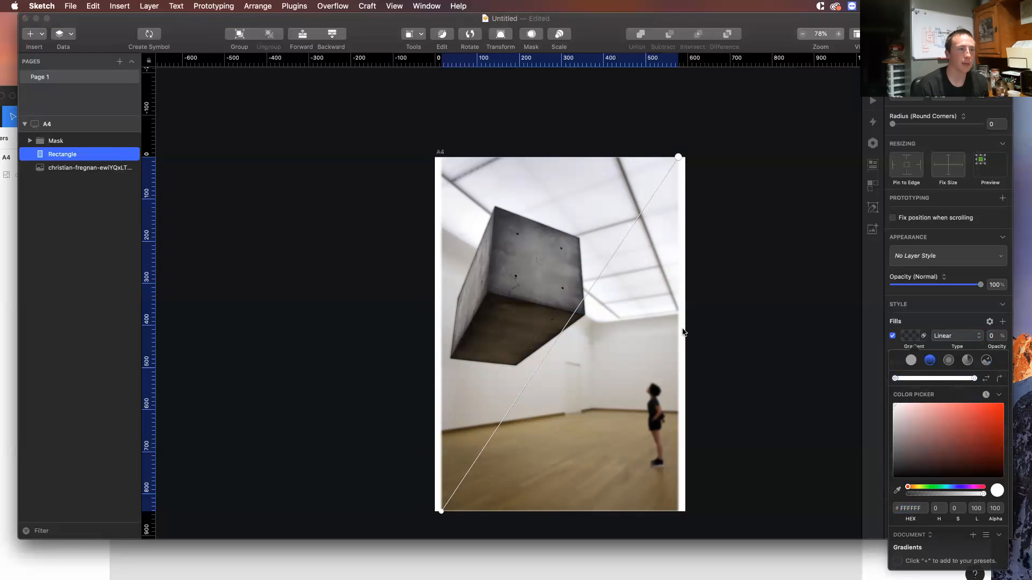
click(603, 270)
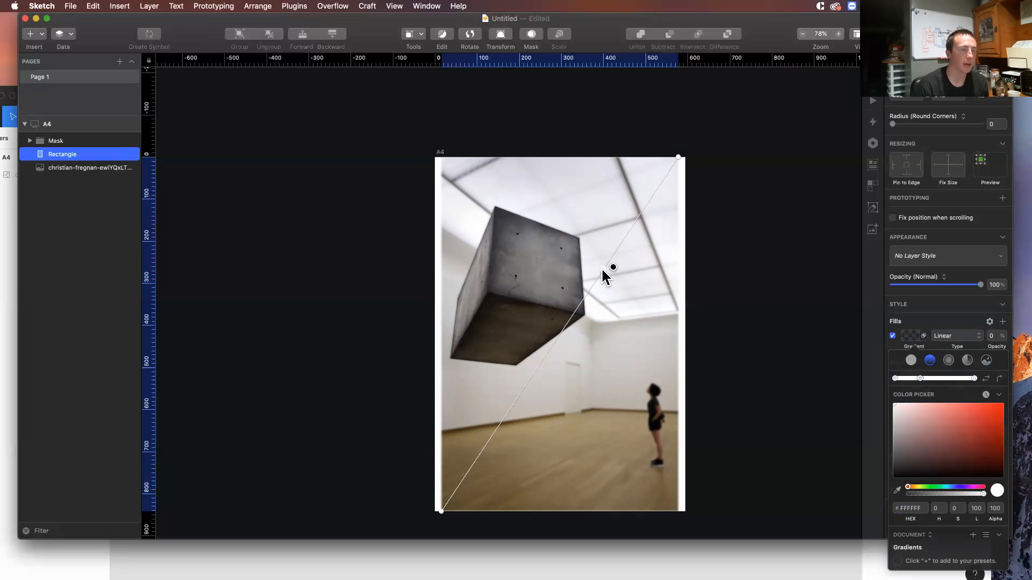
drag(602, 269, 580, 303)
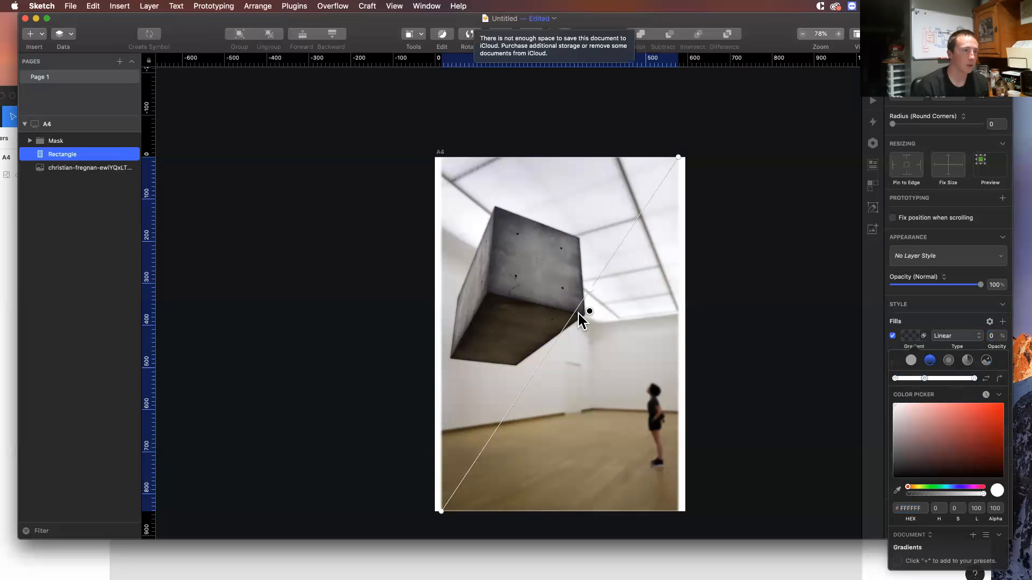
mouse_move(542, 387)
mouse_down()
mouse_move(545, 398)
mouse_move(552, 383)
mouse_up()
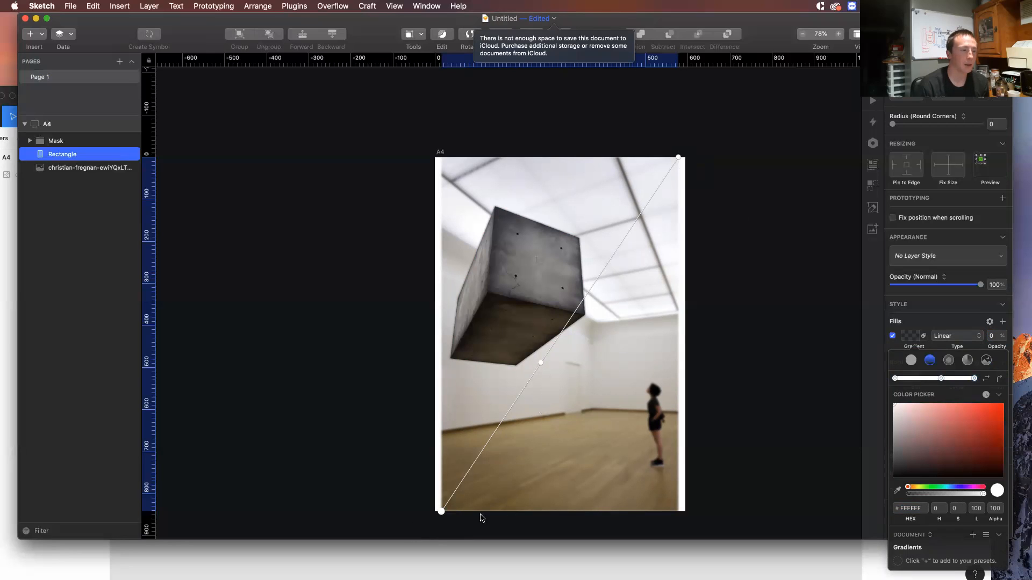
Set the rectangle's fill opacity to 100% and the alpha of the gradient's lower-left stop to 0.
click(994, 336)
text(100)
key(Return)
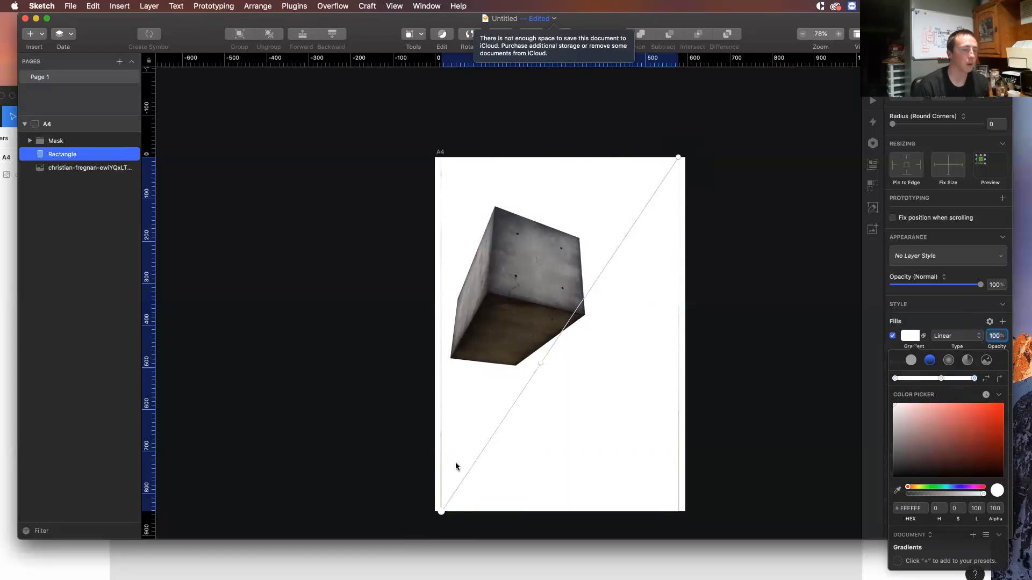
click(441, 512)
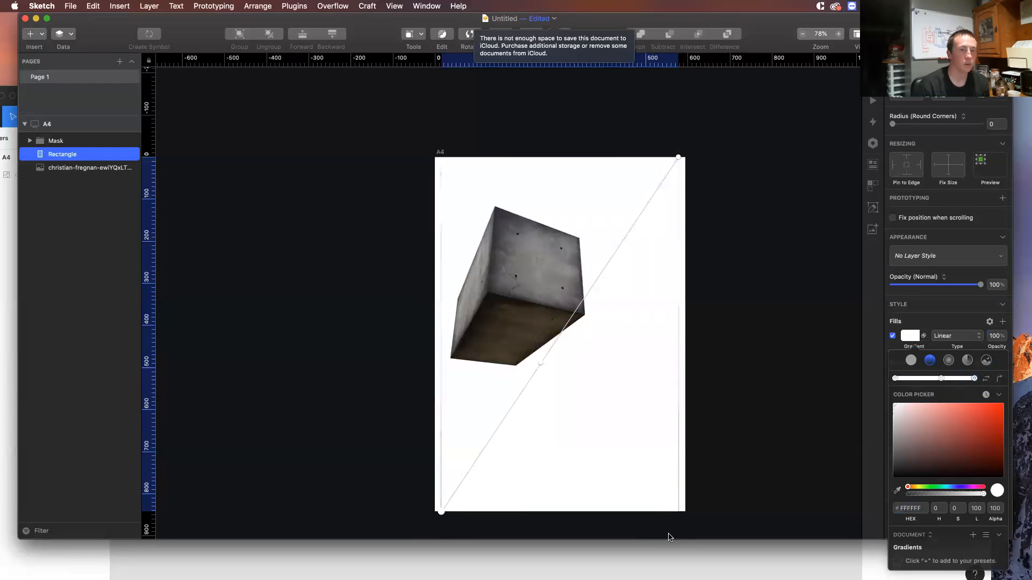
click(995, 509)
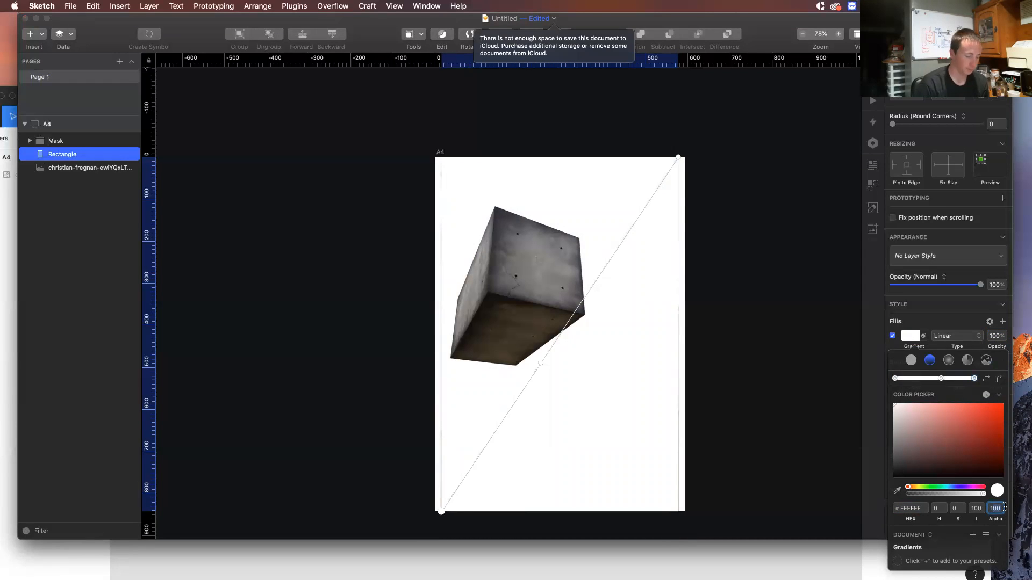
text(0)
key(Return)
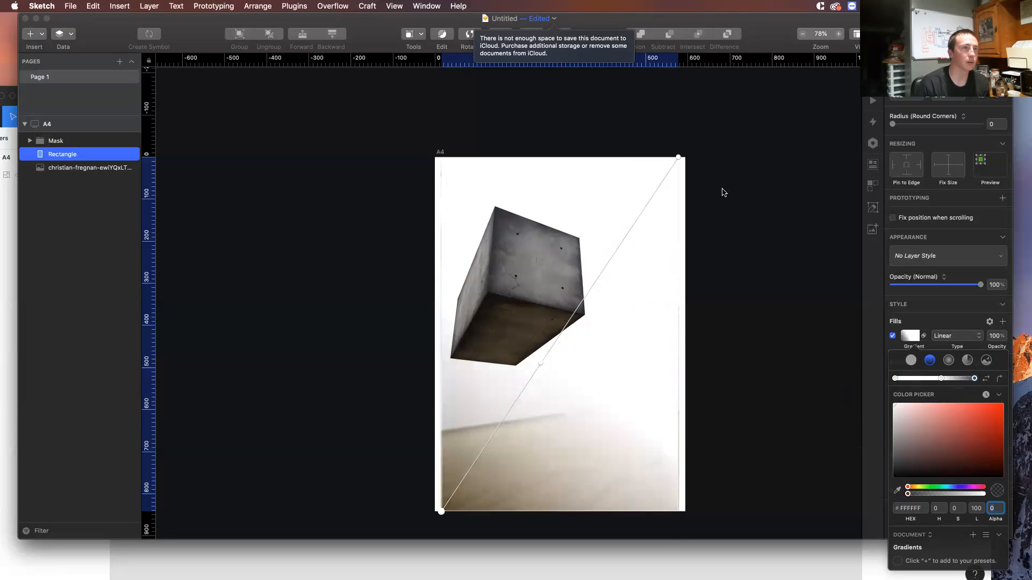
Set the alpha of the gradient's upper-right stop to 30 and slide the middle stop up the diagonal close to it.
click(678, 158)
double_click(994, 508)
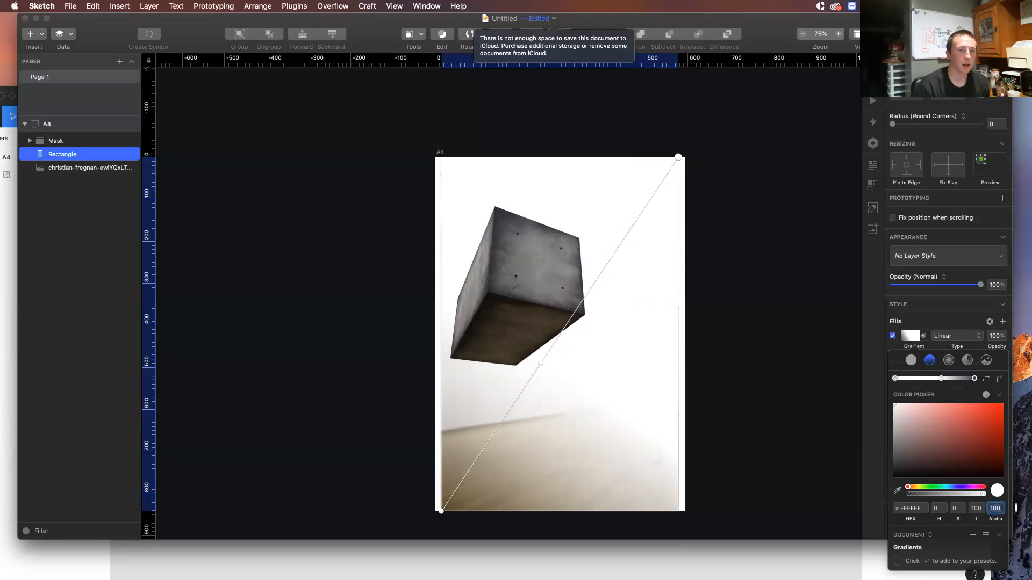
text(30)
key(Return)
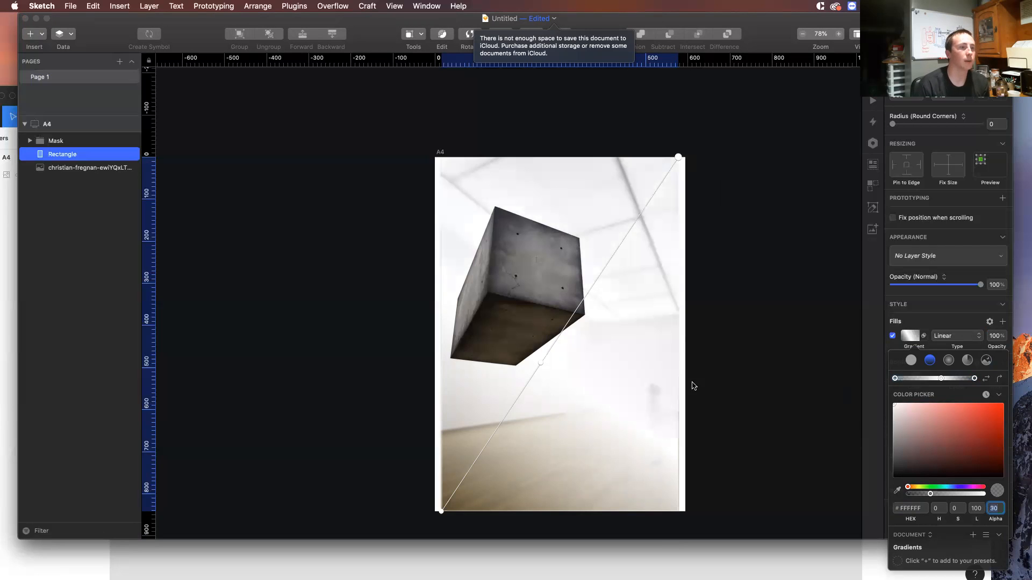
drag(542, 362, 658, 189)
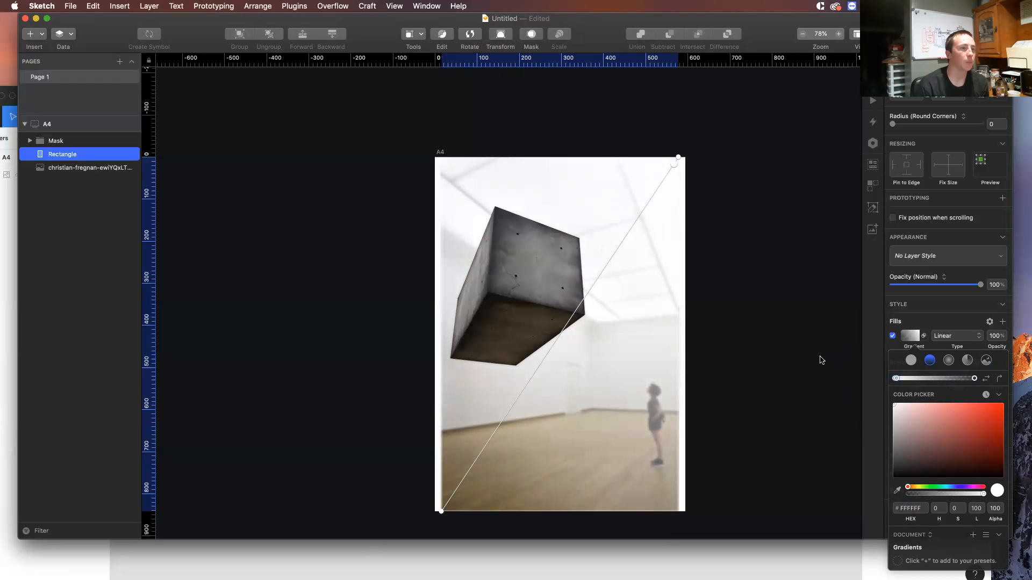
key(Escape)
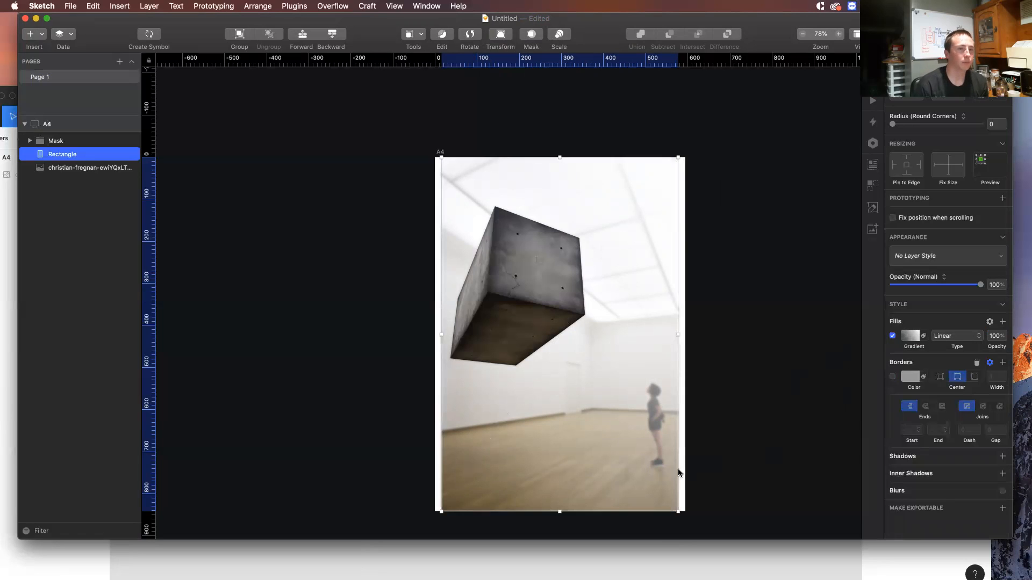
Set the gradient rectangle's overall fill opacity to 50% and deselect it.
click(910, 335)
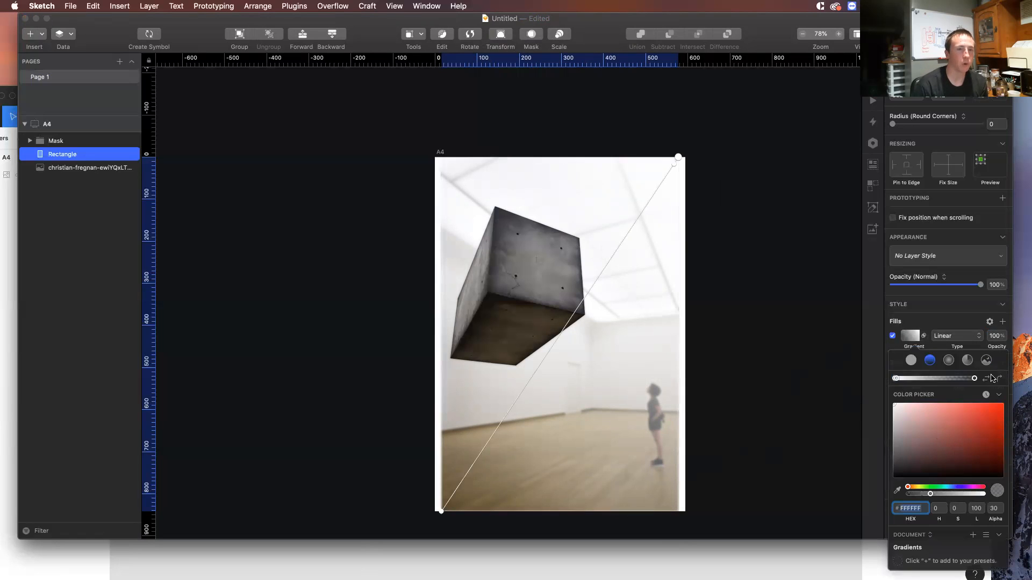
click(997, 336)
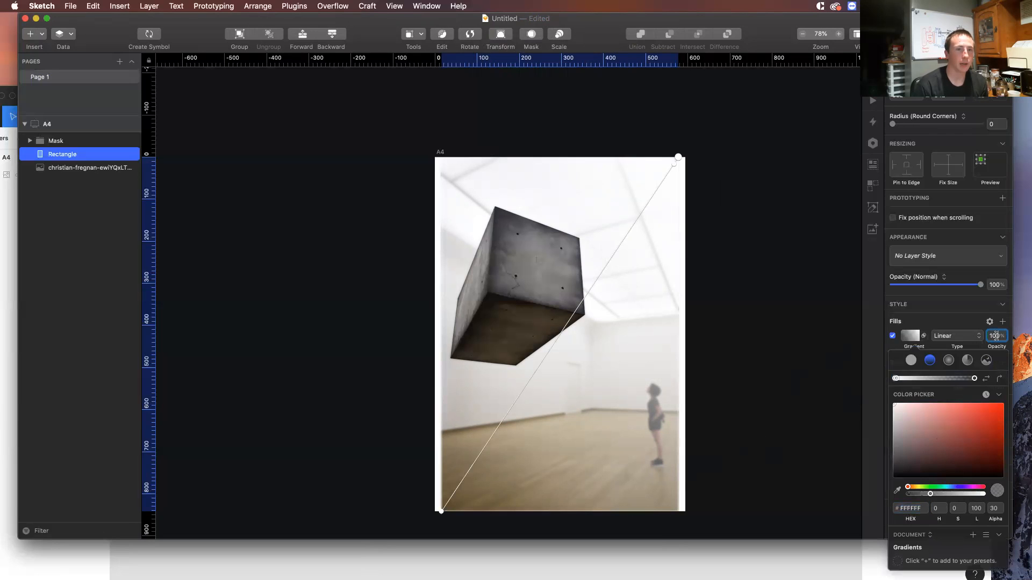
text(50)
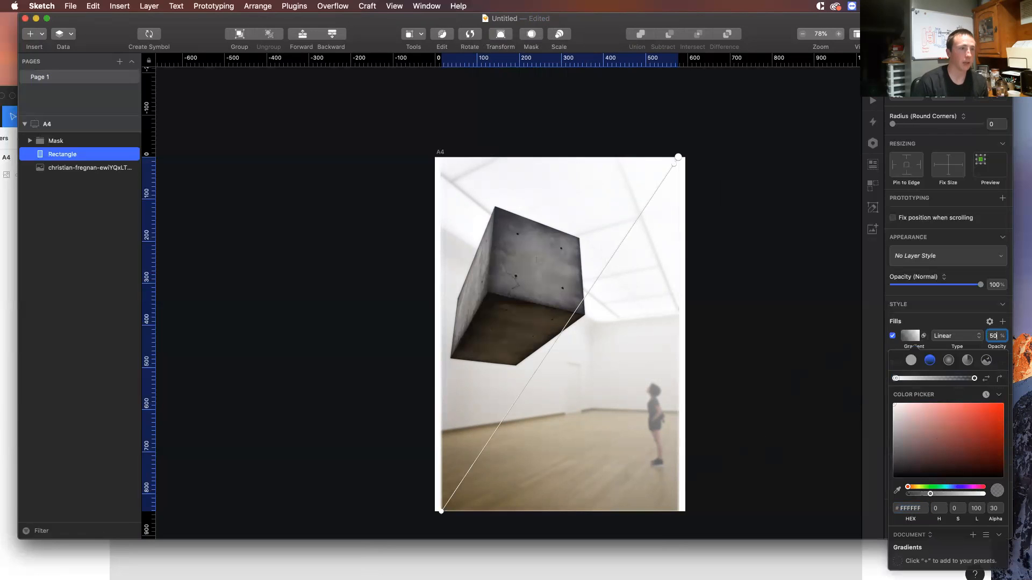
key(Return)
key(Escape)
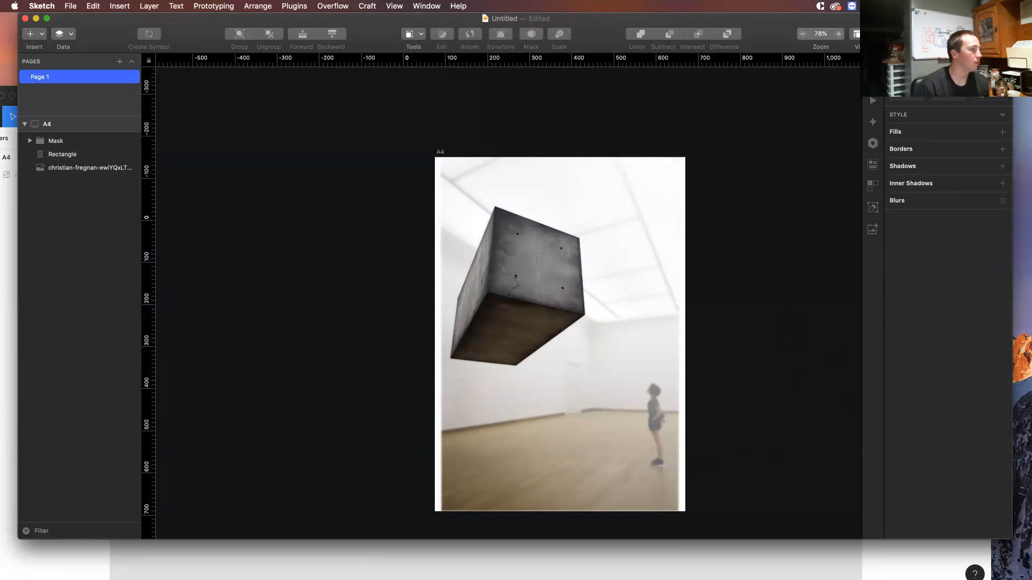
Switch to Figma, unhide the photo layer in the A4 frame and duplicate it in place.
key(super+Tab)
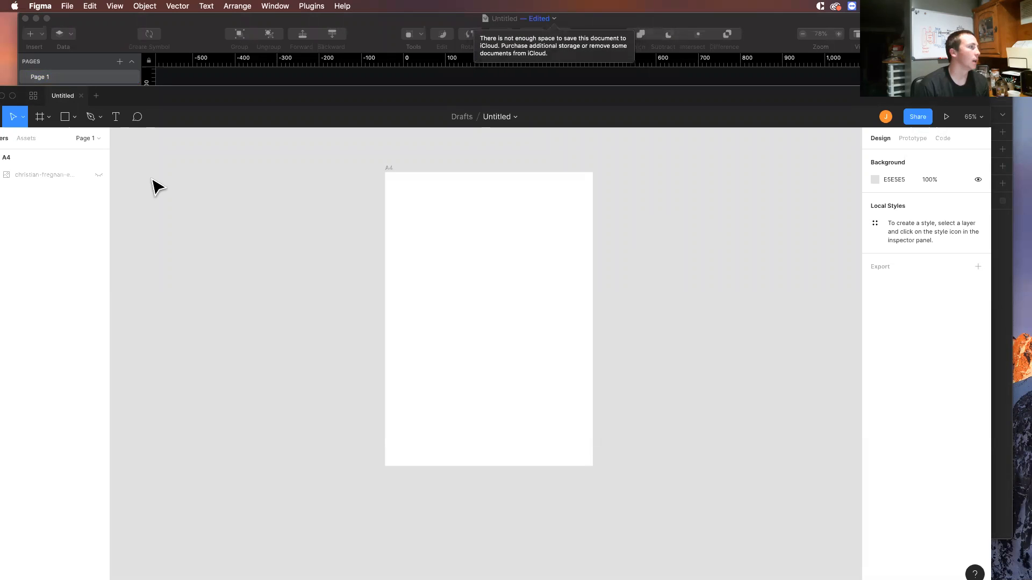
drag(152, 99, 166, 97)
click(64, 175)
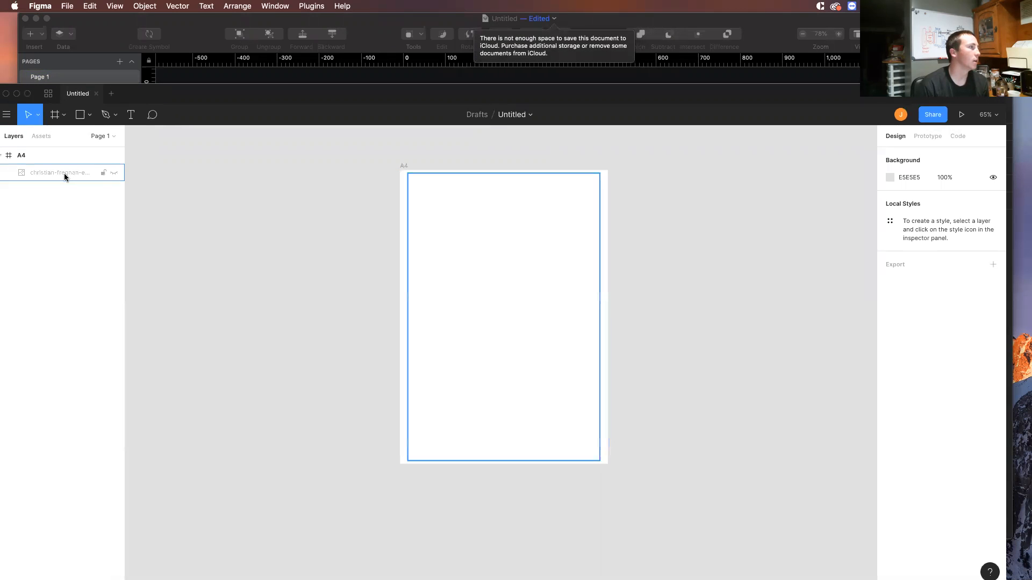
click(109, 172)
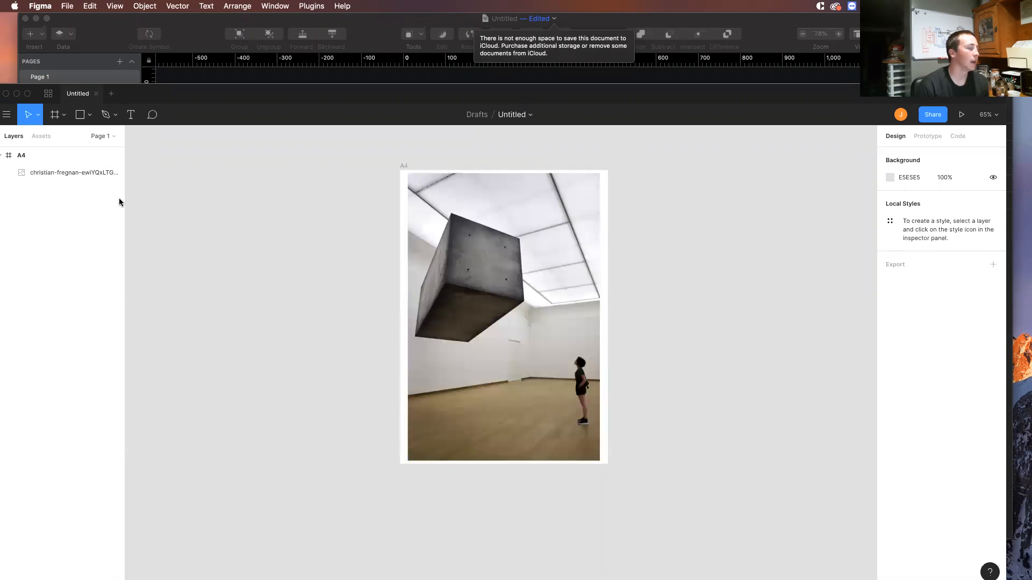
click(59, 176)
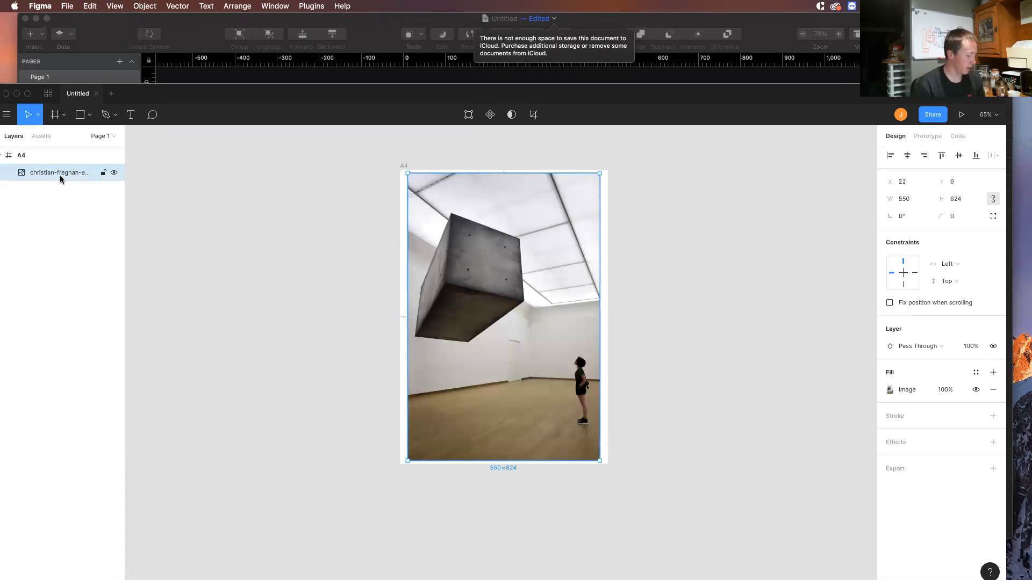
key(super+d)
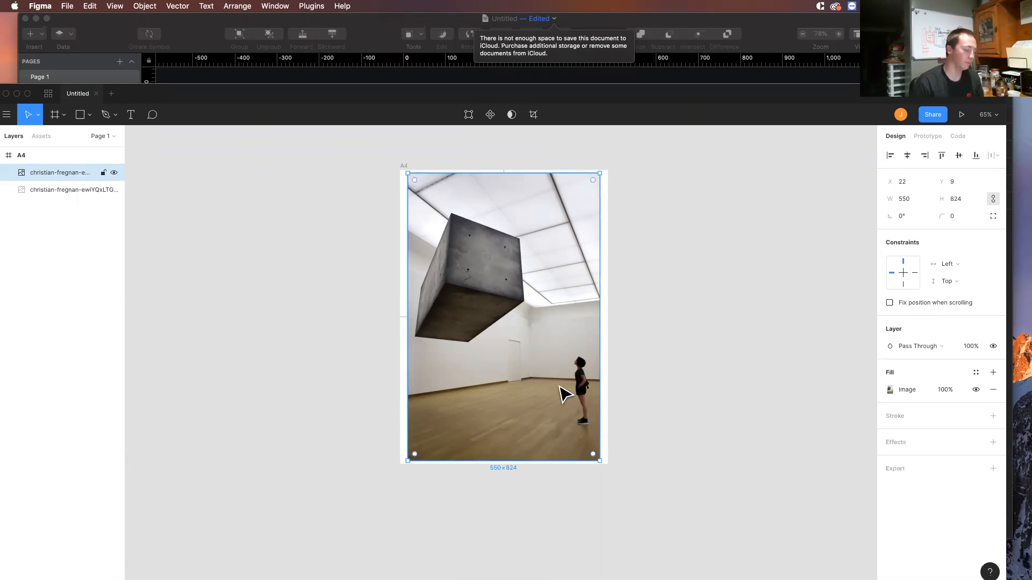
Trace the concrete cube's outline with the Pen tool as a closed six-point shape, starting from its lowest corner.
key(p)
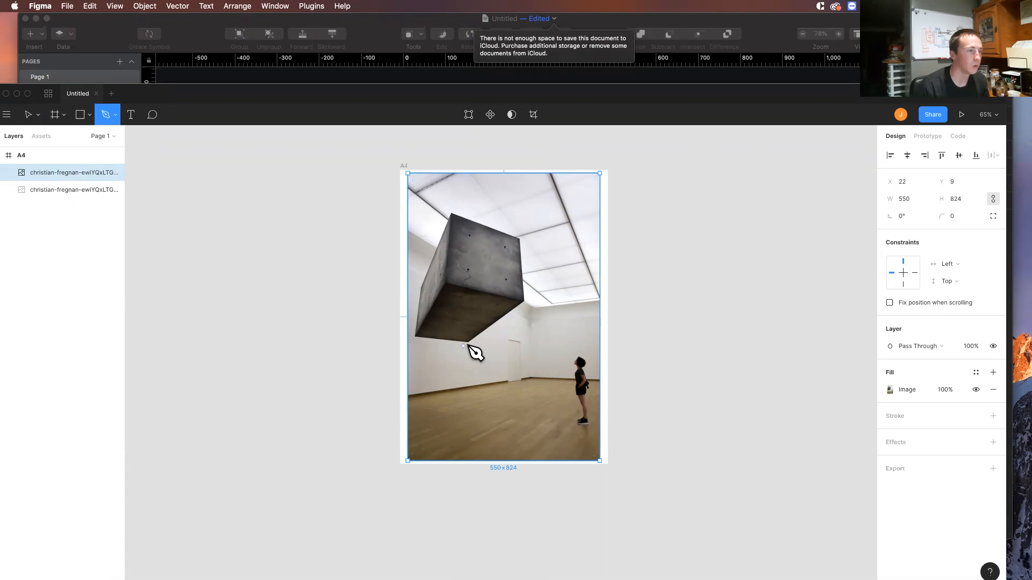
click(467, 343)
click(523, 302)
click(519, 238)
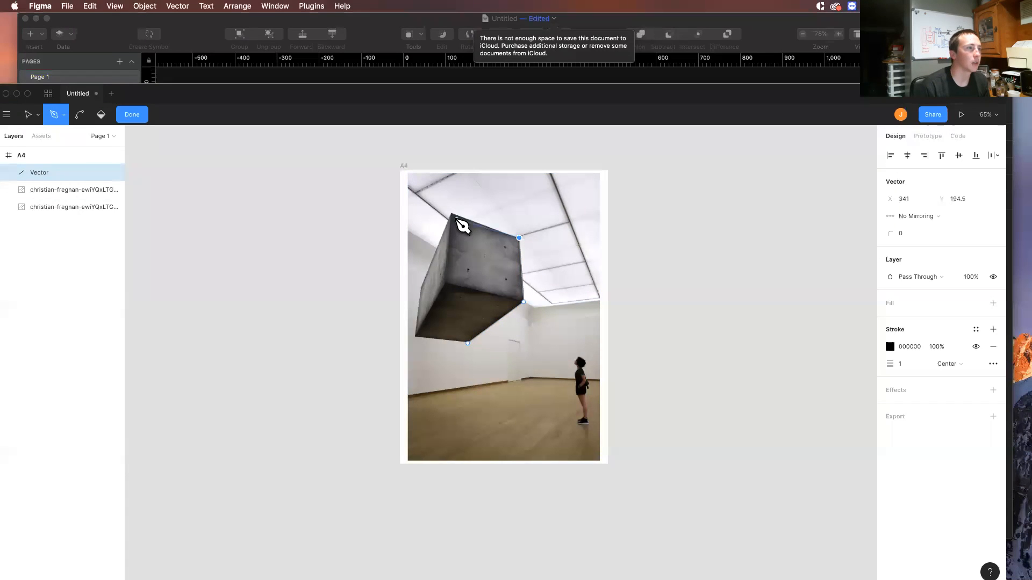
click(452, 214)
click(421, 286)
click(415, 336)
click(467, 343)
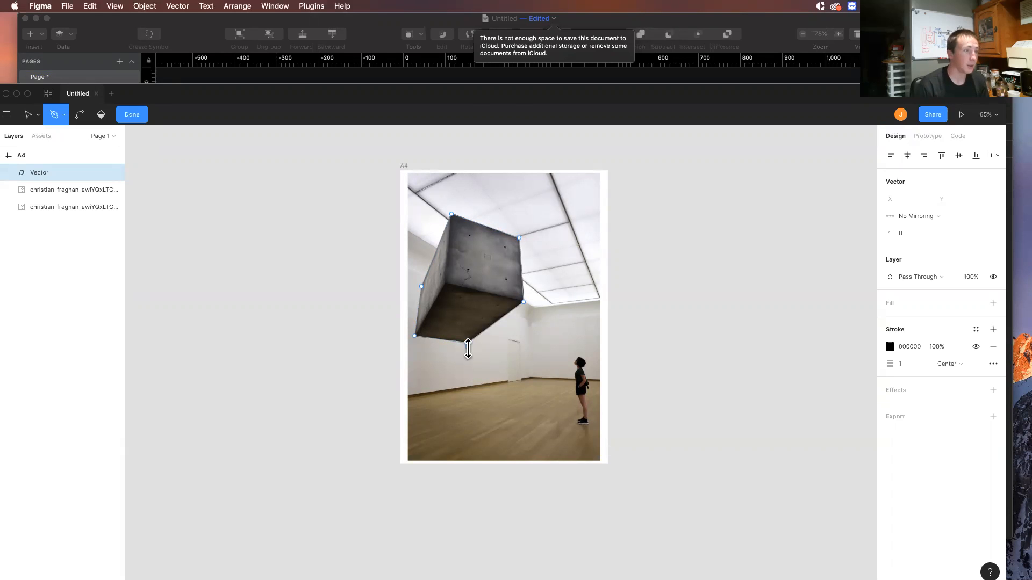
Nudge the outline's bottom point up slightly so it sits on the cube's lowest corner.
key(Escape)
double_click(469, 344)
click(466, 341)
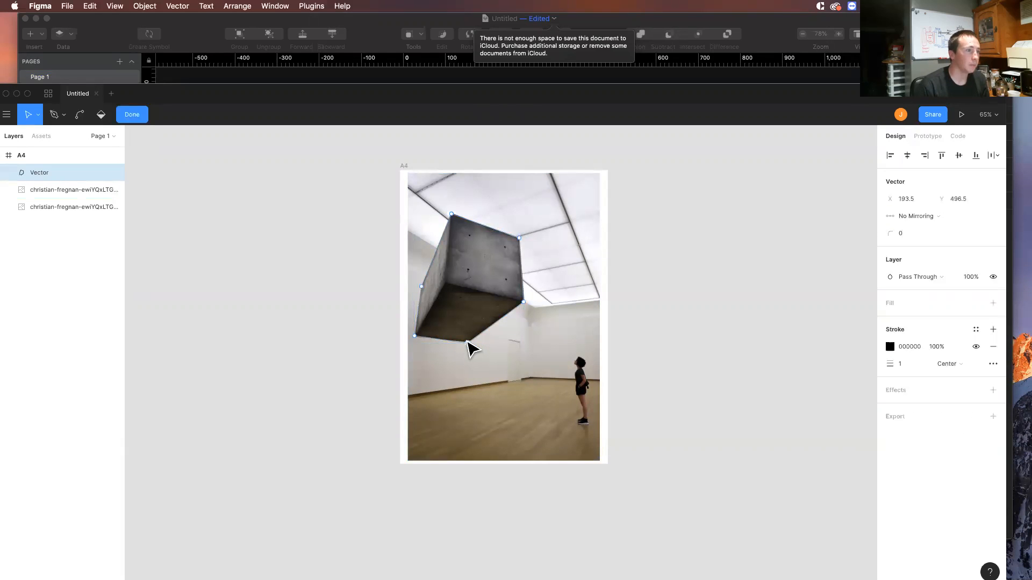
drag(466, 341, 468, 342)
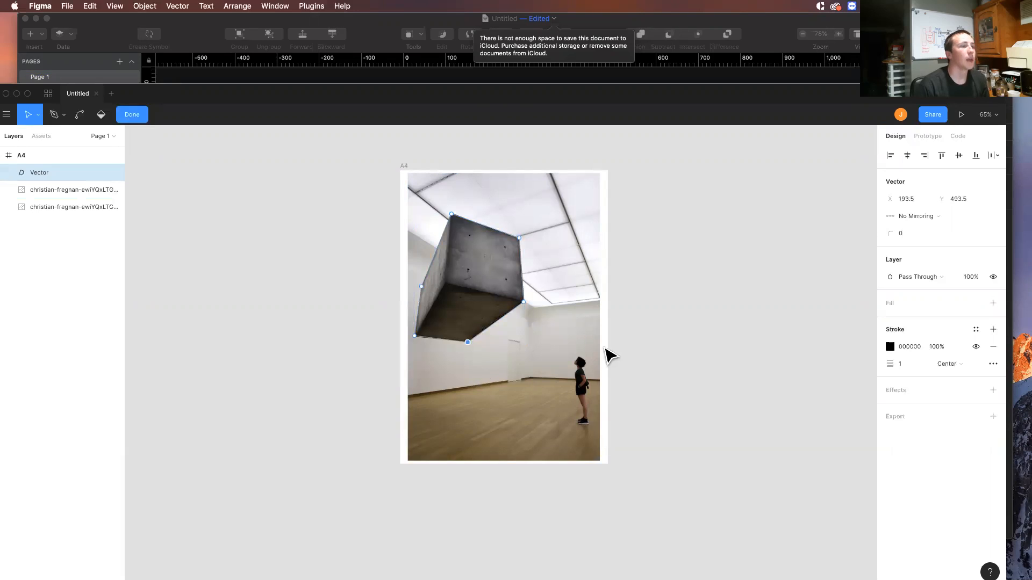
click(667, 353)
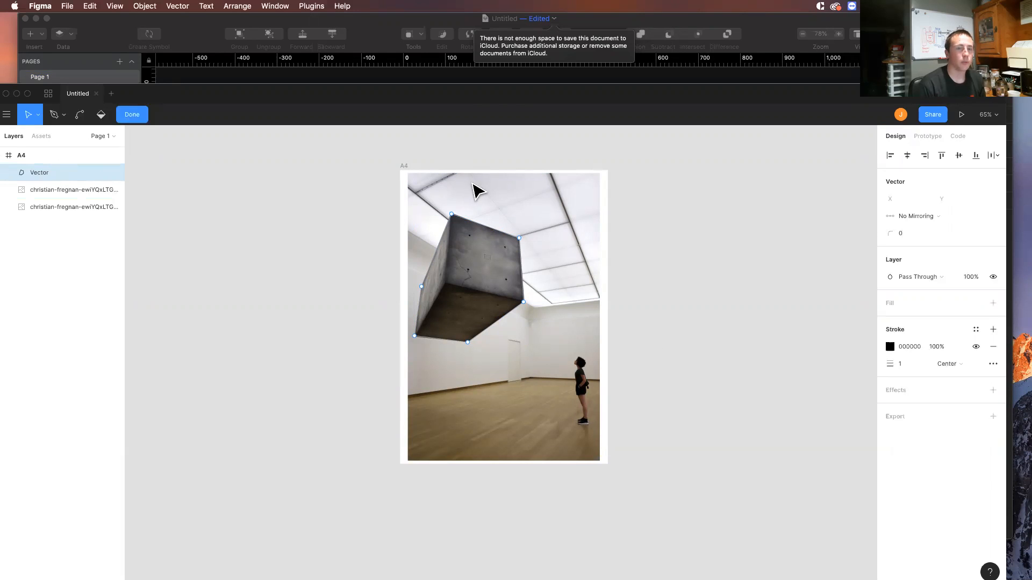
Place the duplicate photo above the cube outline and use the outline as its mask.
drag(38, 187, 46, 168)
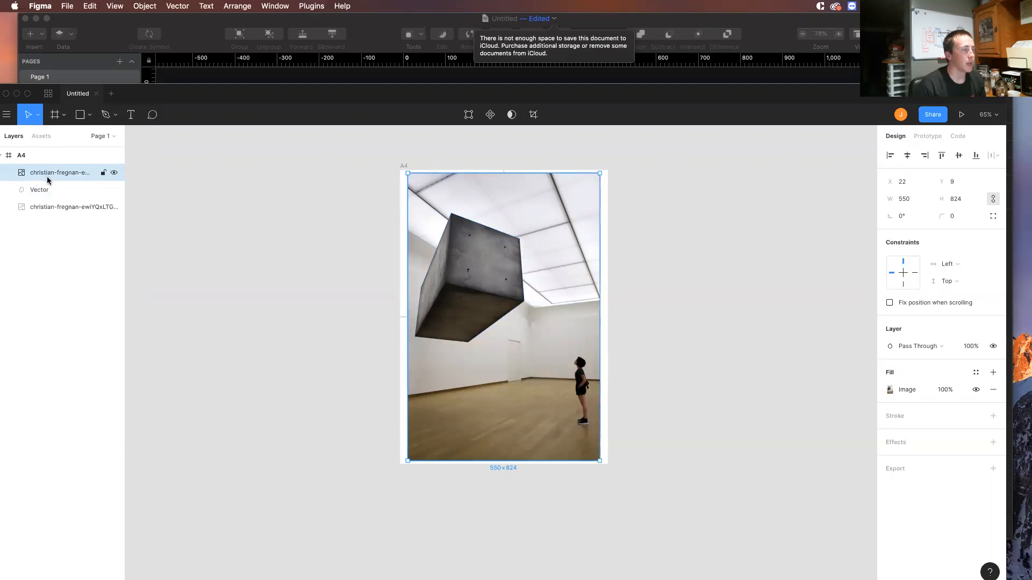
shift+click(43, 195)
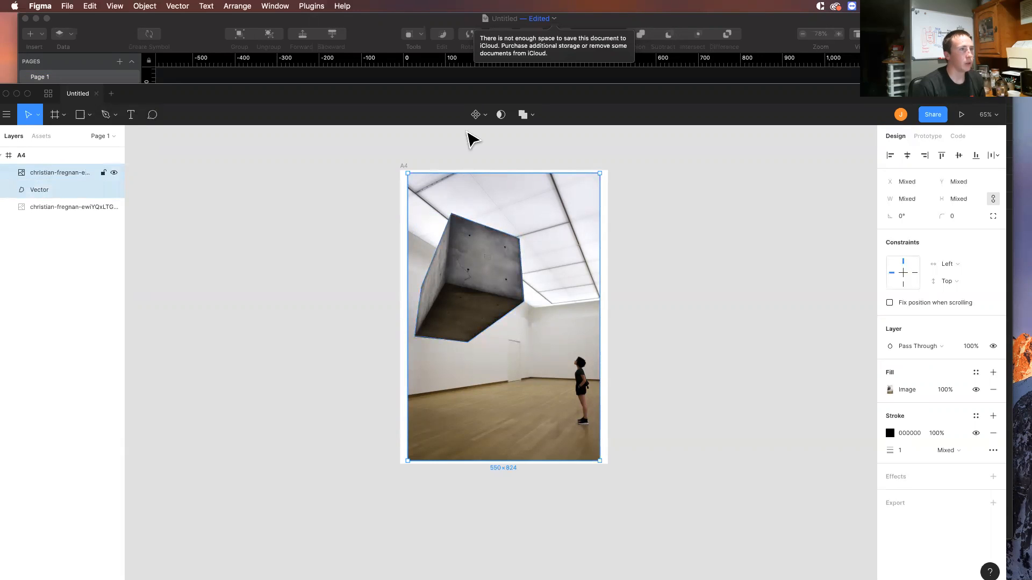
click(504, 115)
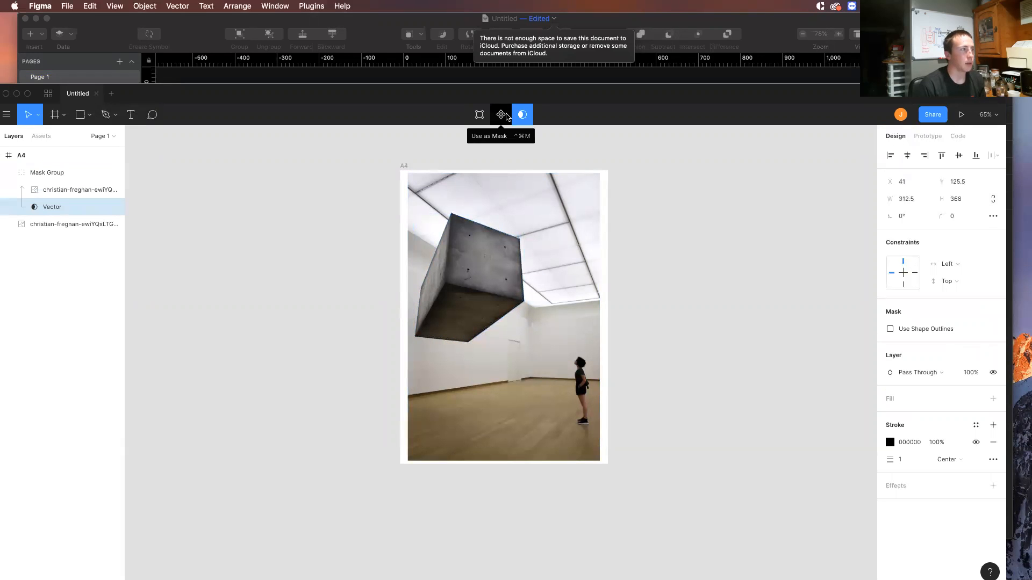
Hide the background photo and give the mask vector a C4C4C4 fill, toggling the fill off and on to compare.
click(113, 225)
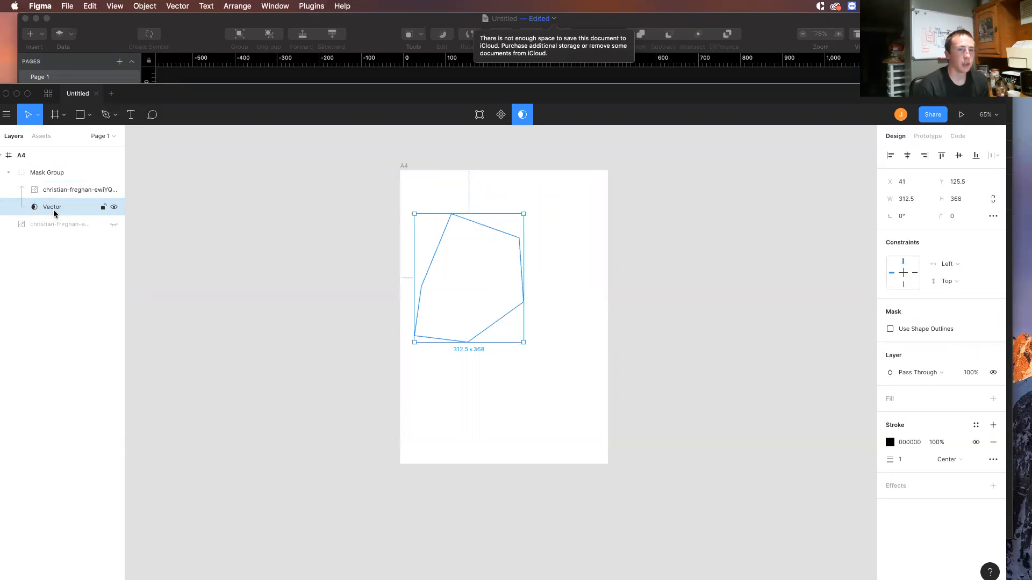
click(896, 400)
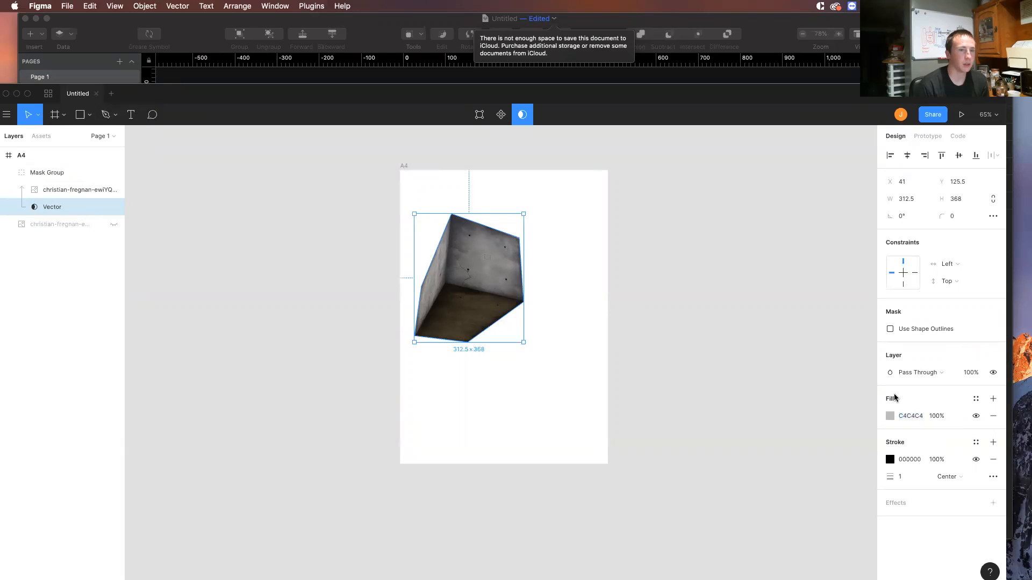
click(975, 417)
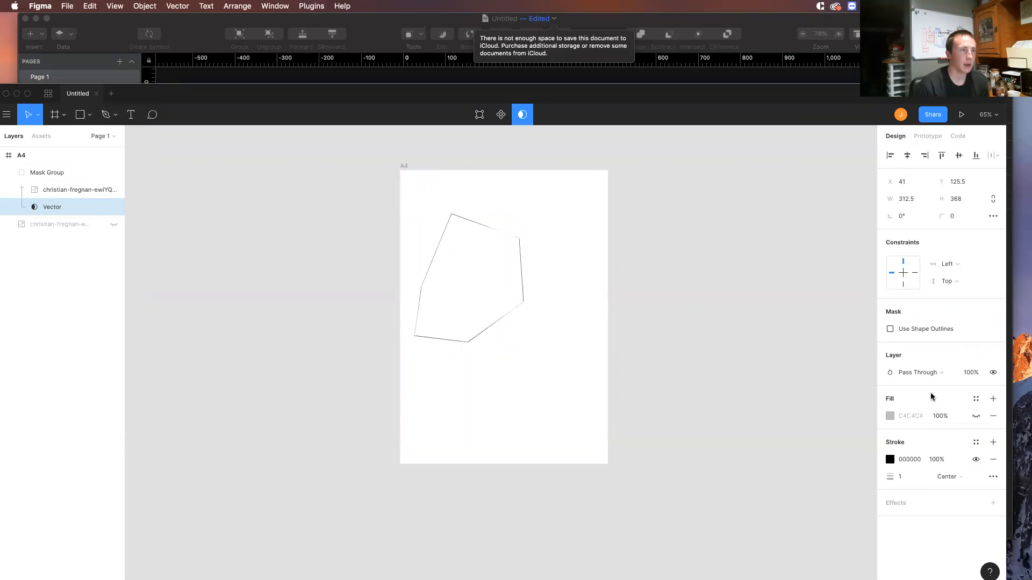
click(976, 416)
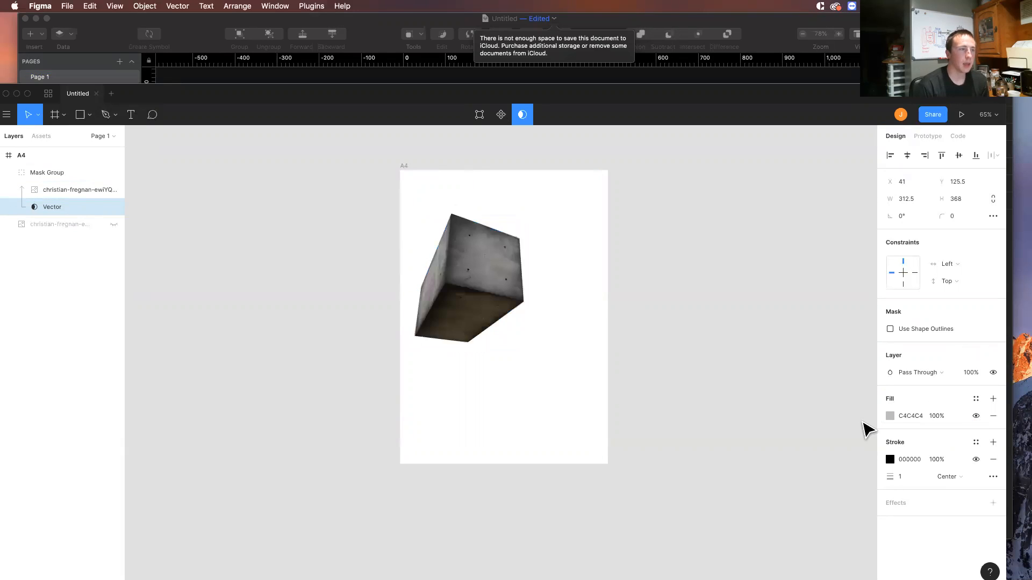
Show the background photo again and add a Layer Blur effect to it.
click(83, 191)
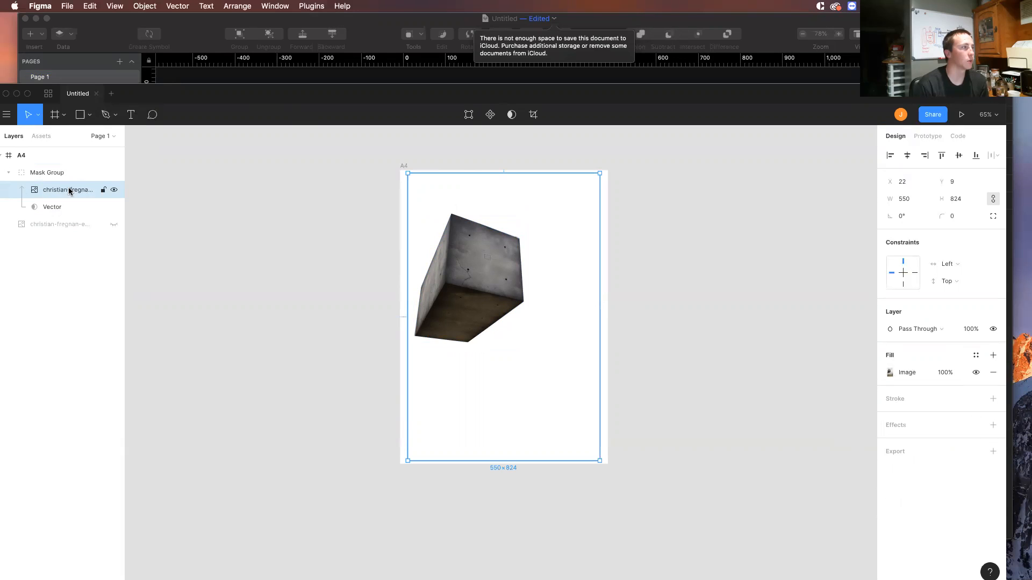
click(115, 224)
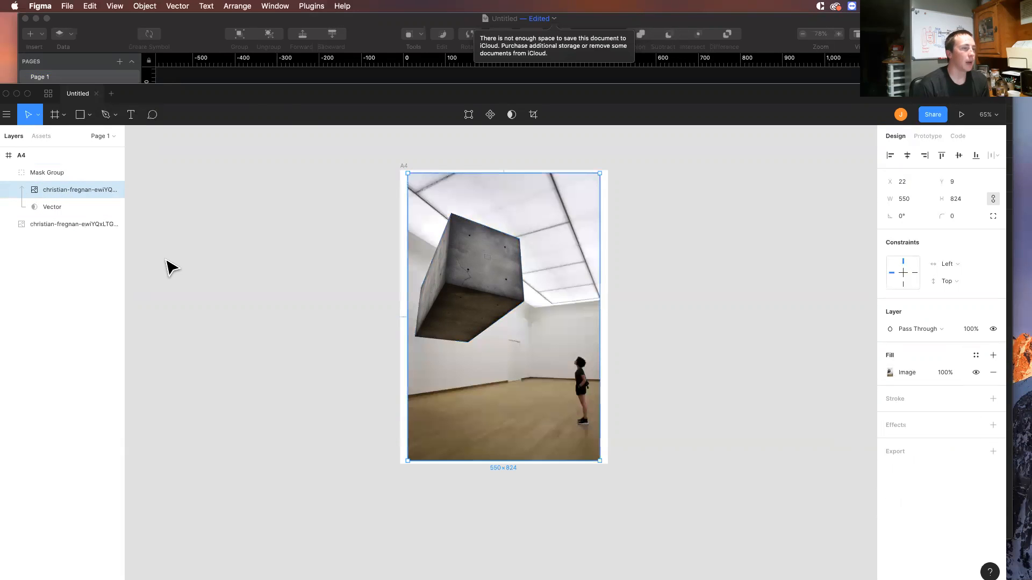
click(59, 229)
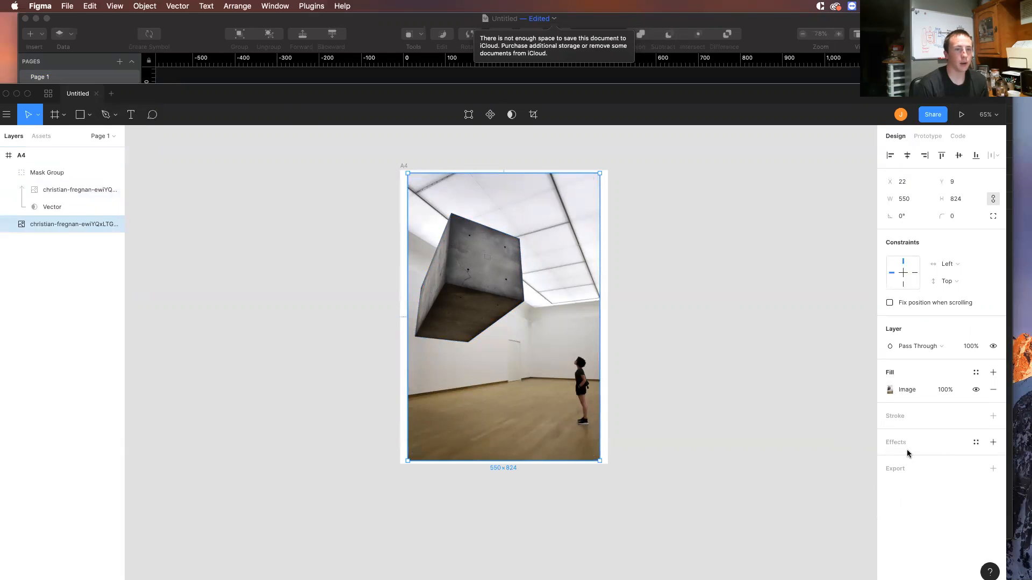
click(993, 442)
click(953, 459)
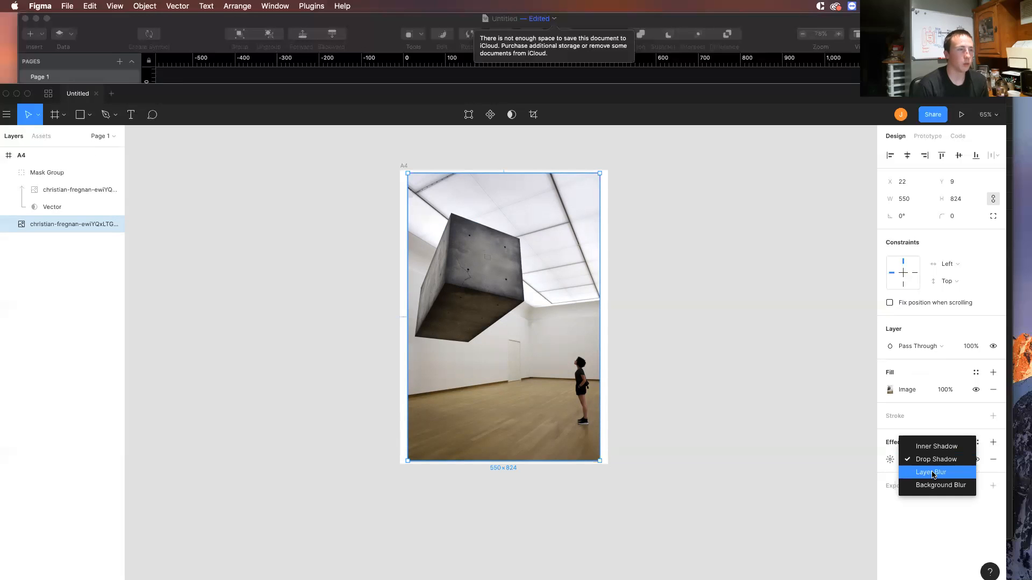
click(932, 473)
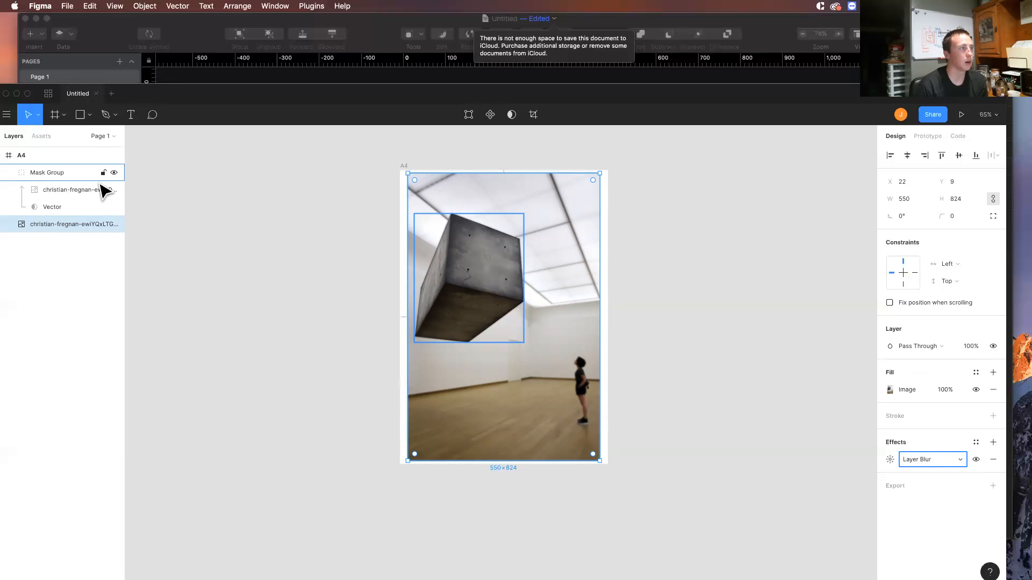
Set the background photo's layer blur amount to 2 and deselect the photo.
click(890, 459)
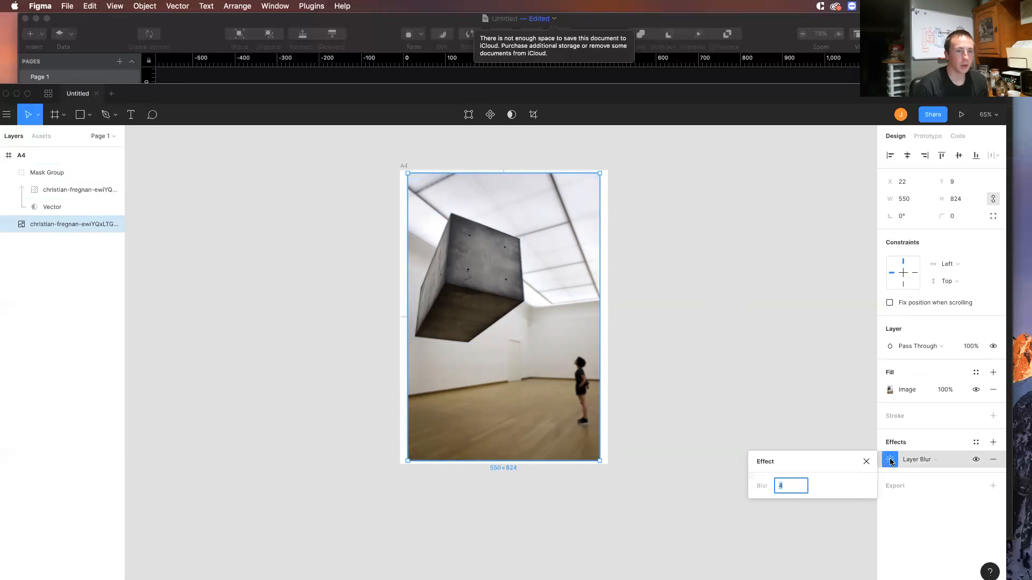
text(7)
key(Return)
click(785, 491)
key(Return)
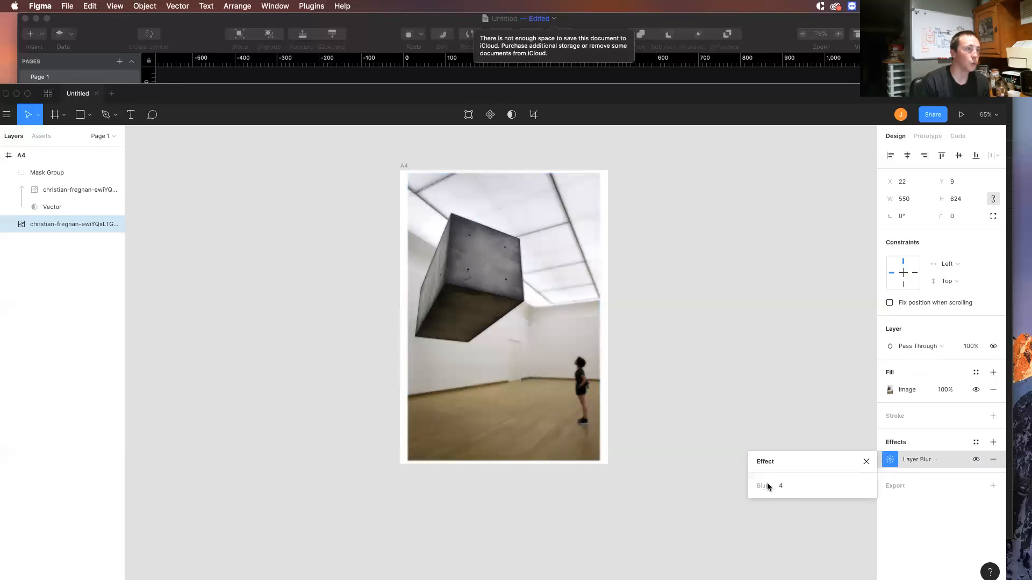
click(785, 488)
key(Return)
click(767, 490)
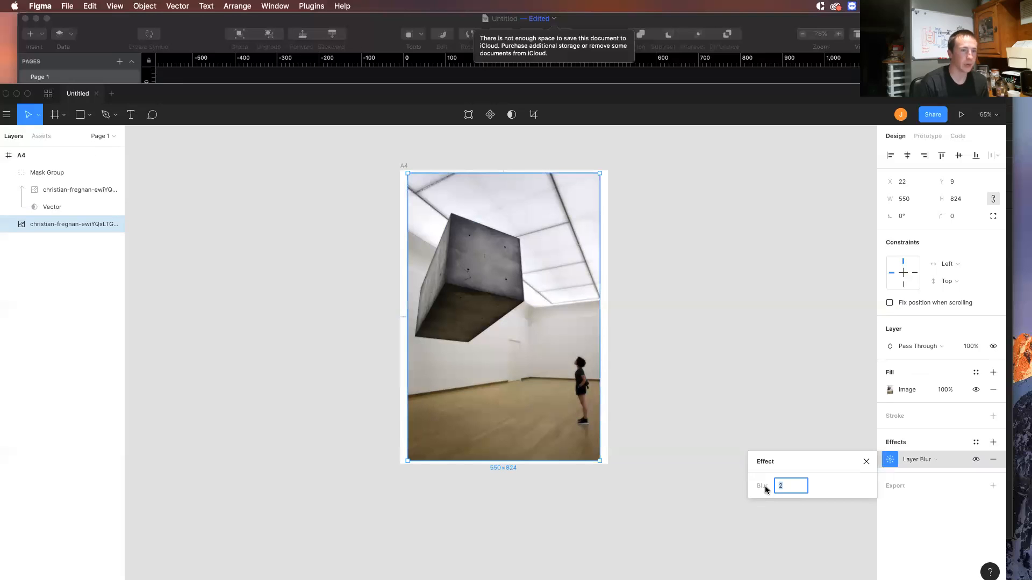
key(Return)
click(699, 437)
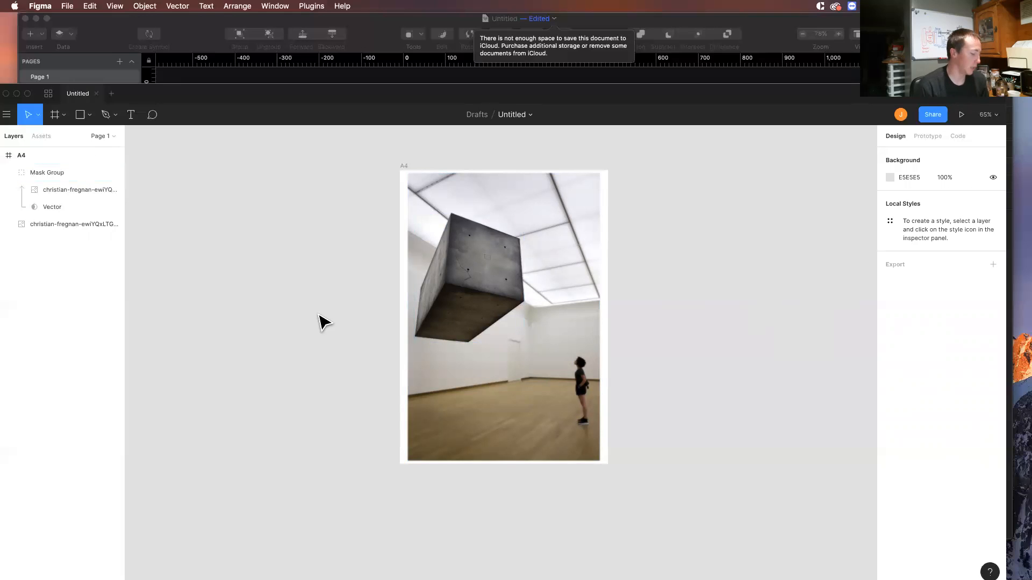
Draw a rectangle about 551 × 833 over the photo and place it beneath the Mask Group in the layer order.
key(r)
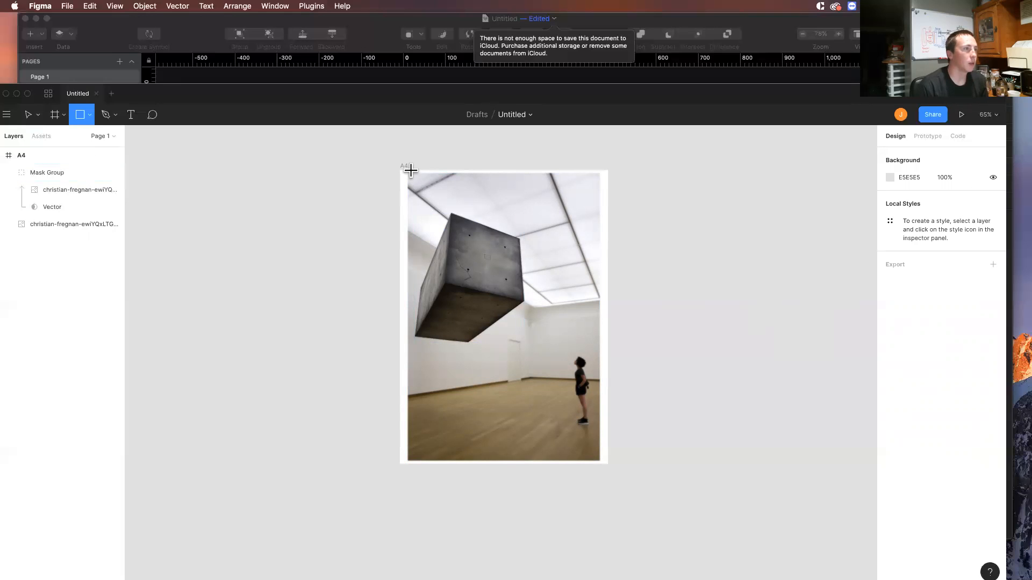
mouse_move(408, 170)
mouse_down()
mouse_move(534, 302)
mouse_move(599, 428)
mouse_move(599, 461)
mouse_up()
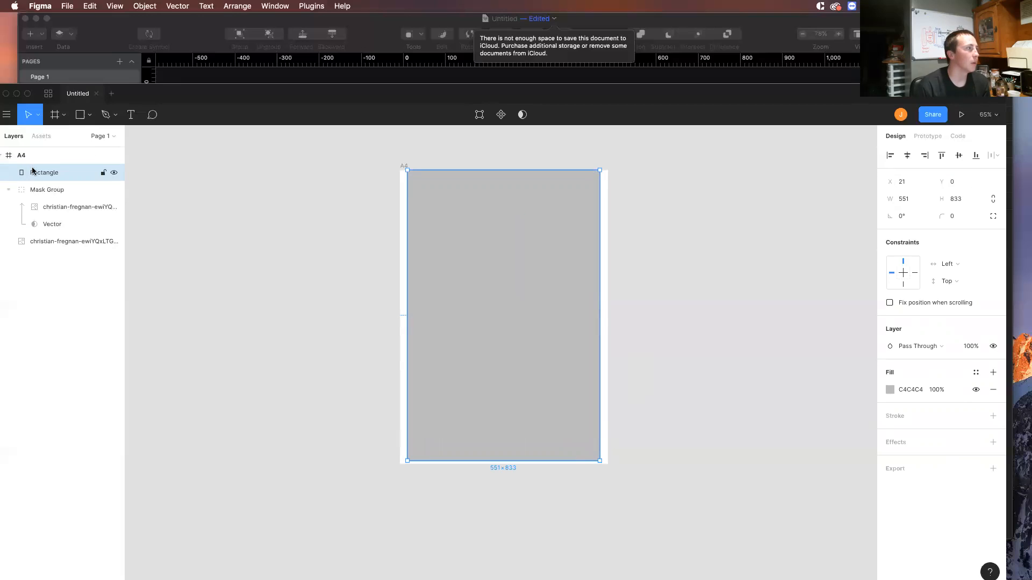
click(9, 192)
drag(38, 172, 40, 203)
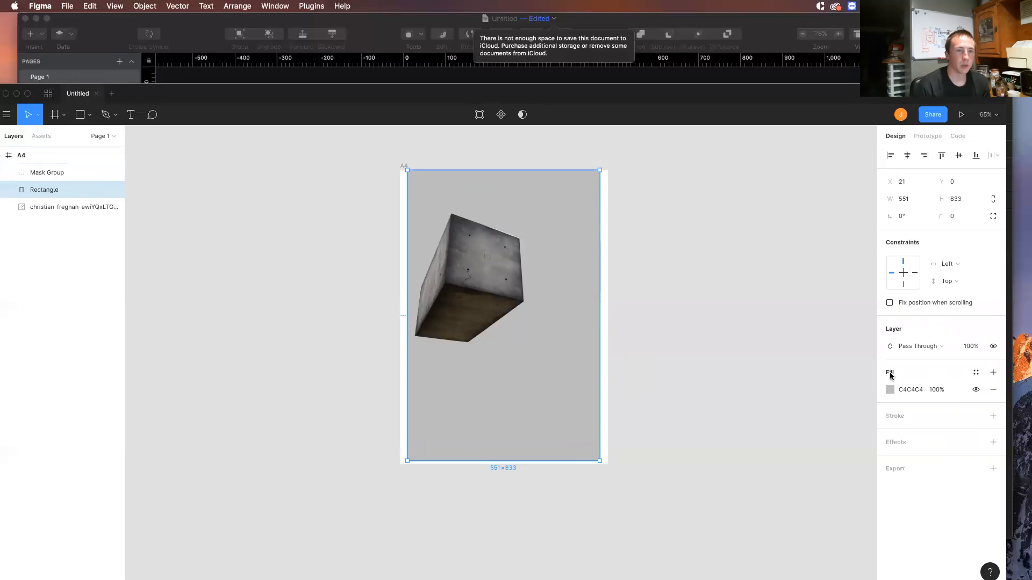
Change the rectangle's fill to a radial gradient running from the photo's upper-right corner to its lower-left corner.
click(890, 390)
click(762, 310)
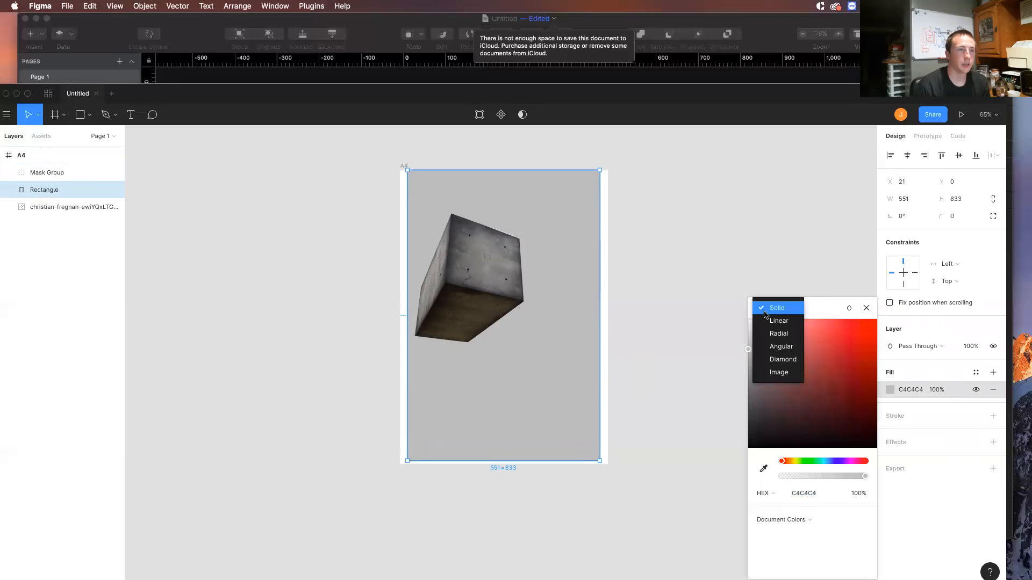
click(779, 334)
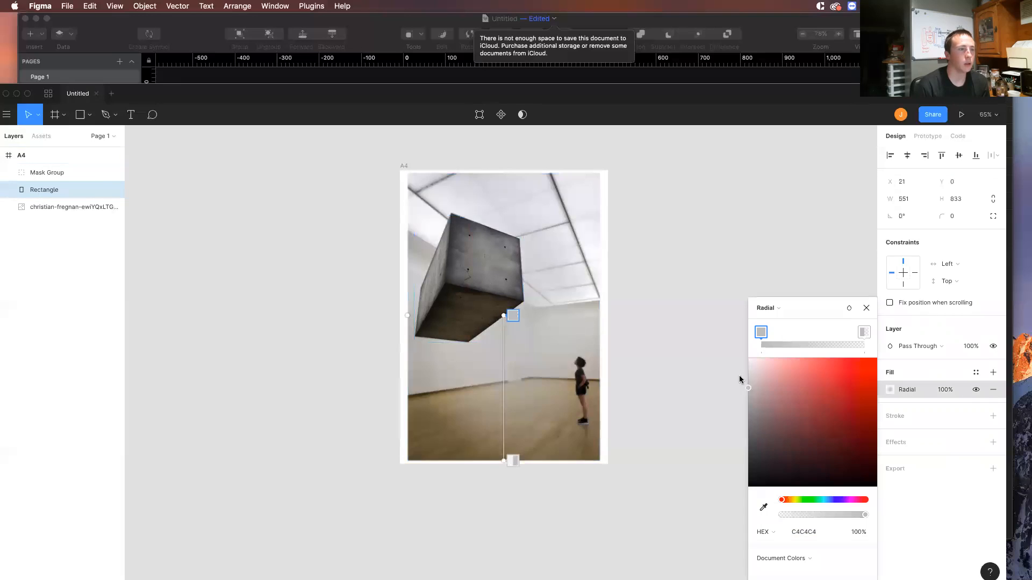
drag(513, 461, 409, 460)
mouse_move(502, 315)
mouse_down()
mouse_move(581, 179)
mouse_move(600, 168)
mouse_up()
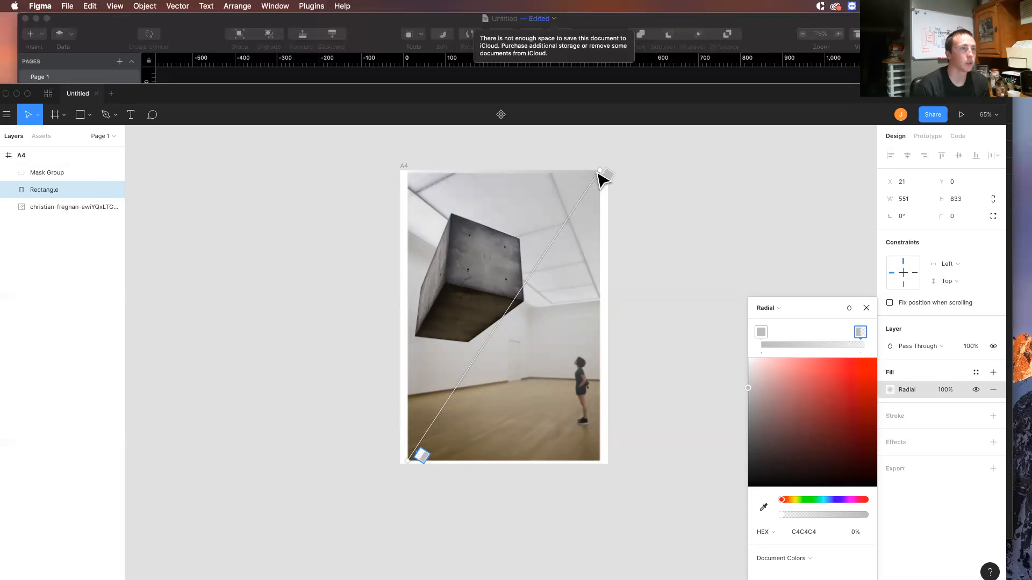
Make the gradient's lower-left stop white, RGB 255, 255, 255, at 100% opacity.
drag(771, 378, 733, 345)
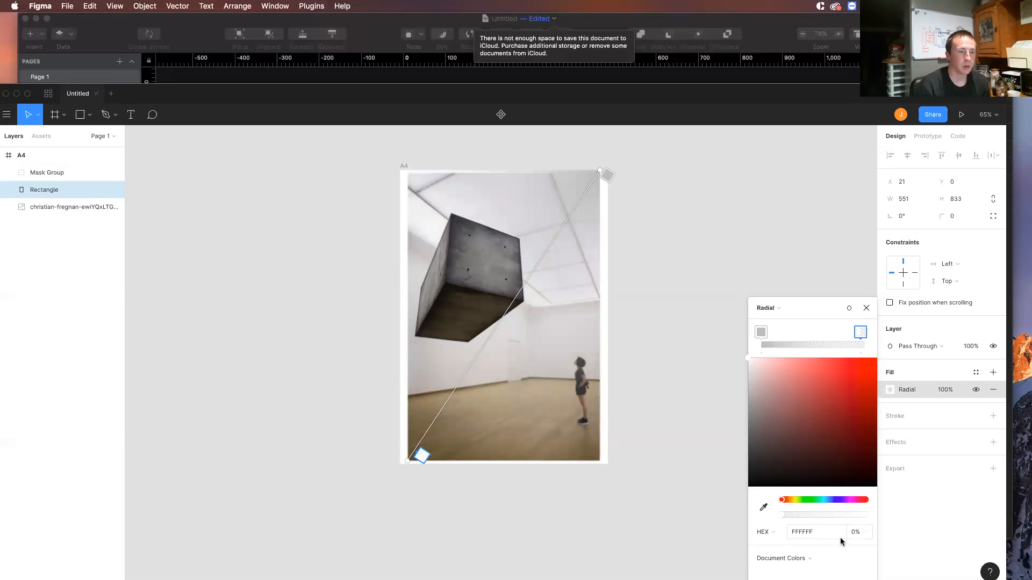
click(778, 540)
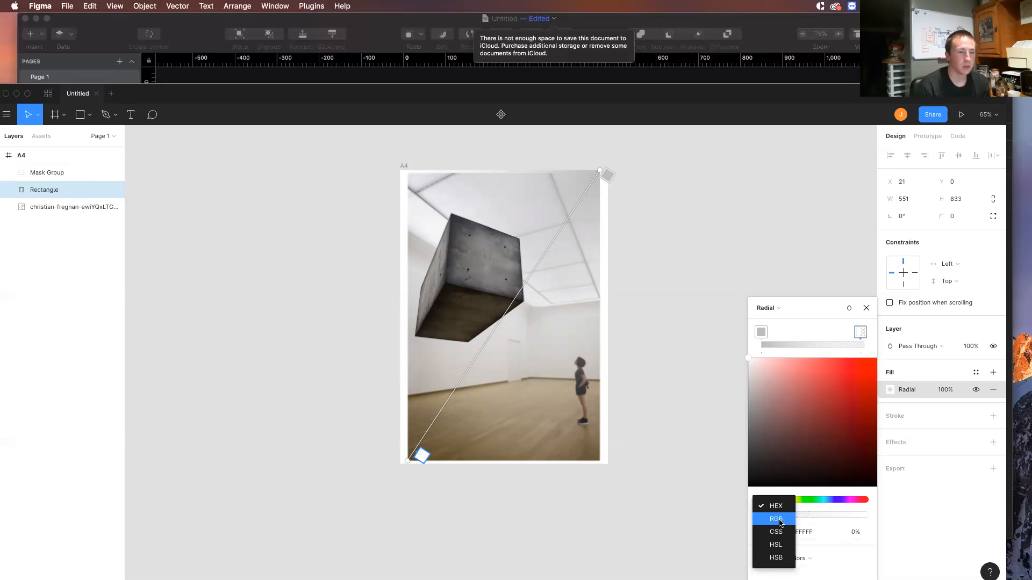
click(776, 519)
click(860, 533)
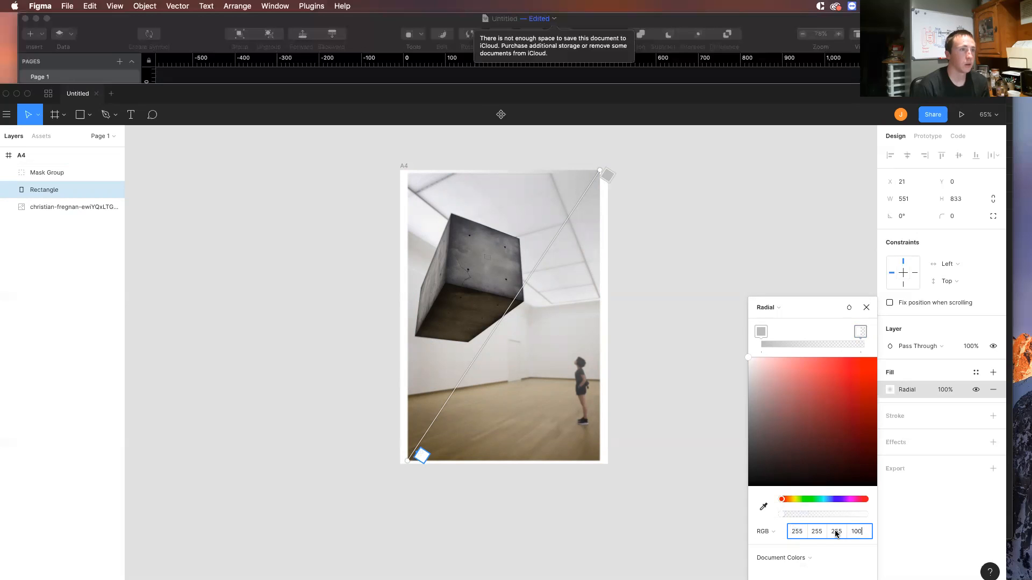
key(Return)
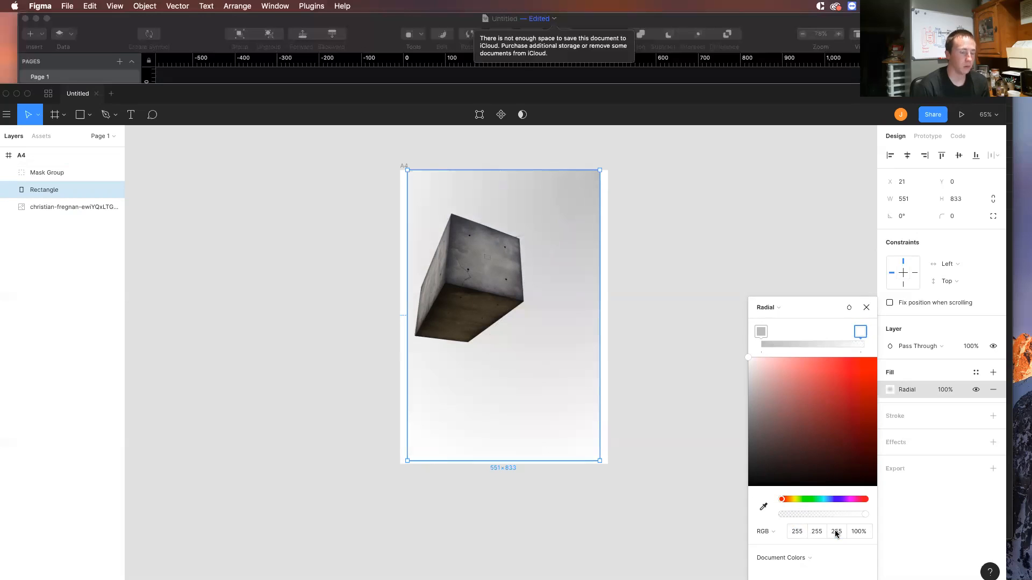
Switch the stop's colour model to HSL, close the fill settings and delete the gradient rectangle.
click(768, 531)
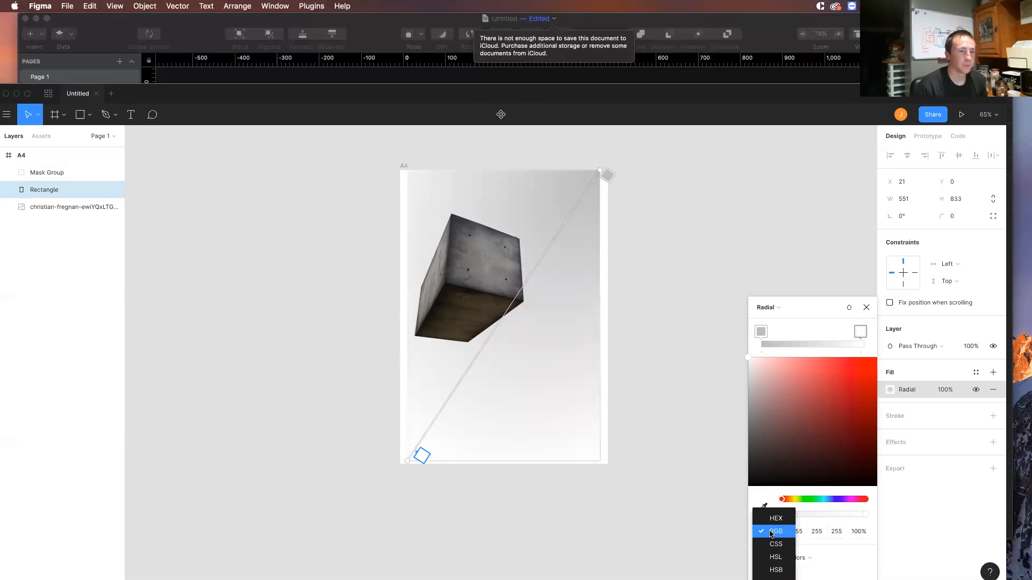
click(776, 557)
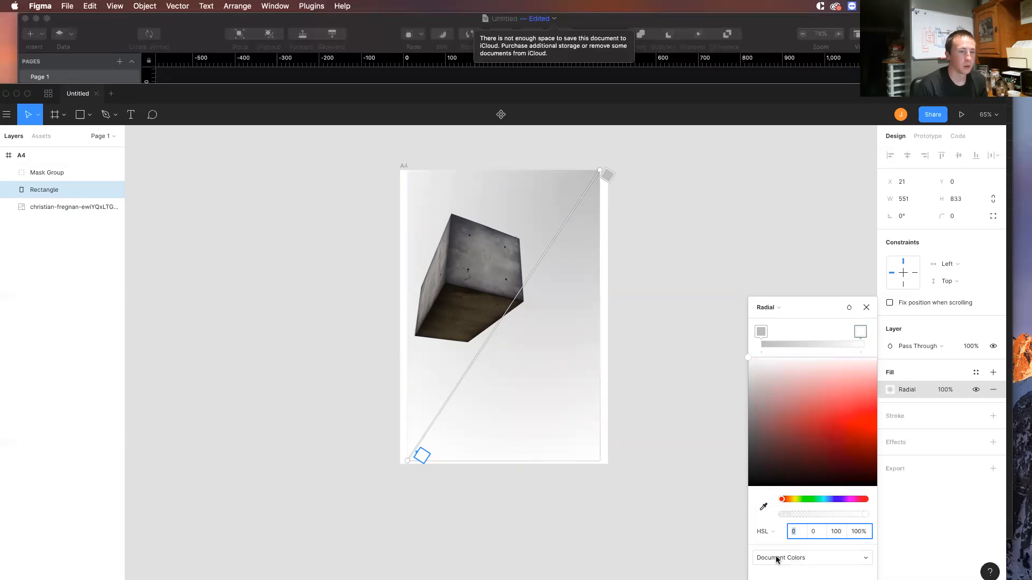
click(812, 539)
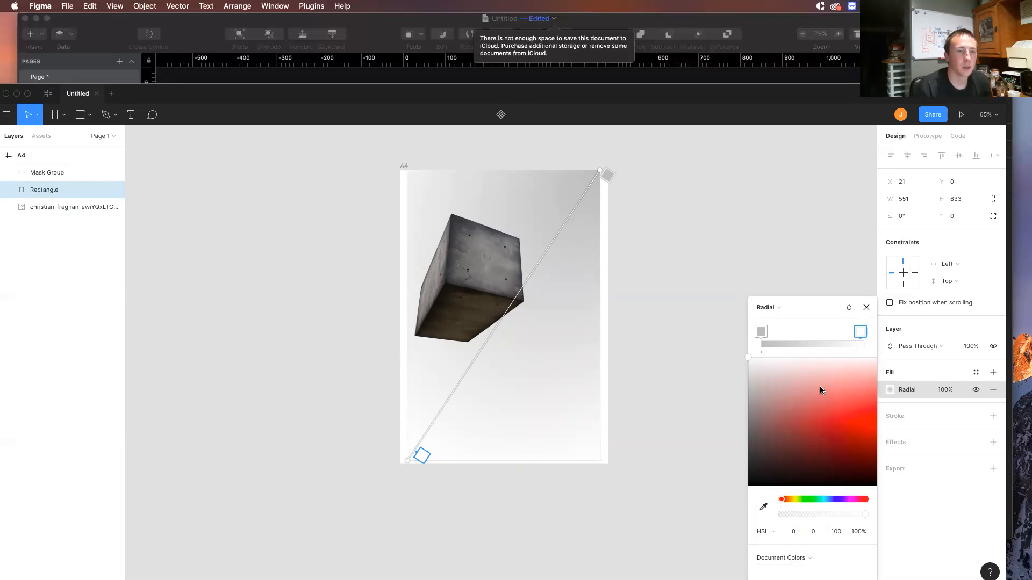
click(866, 308)
key(Delete)
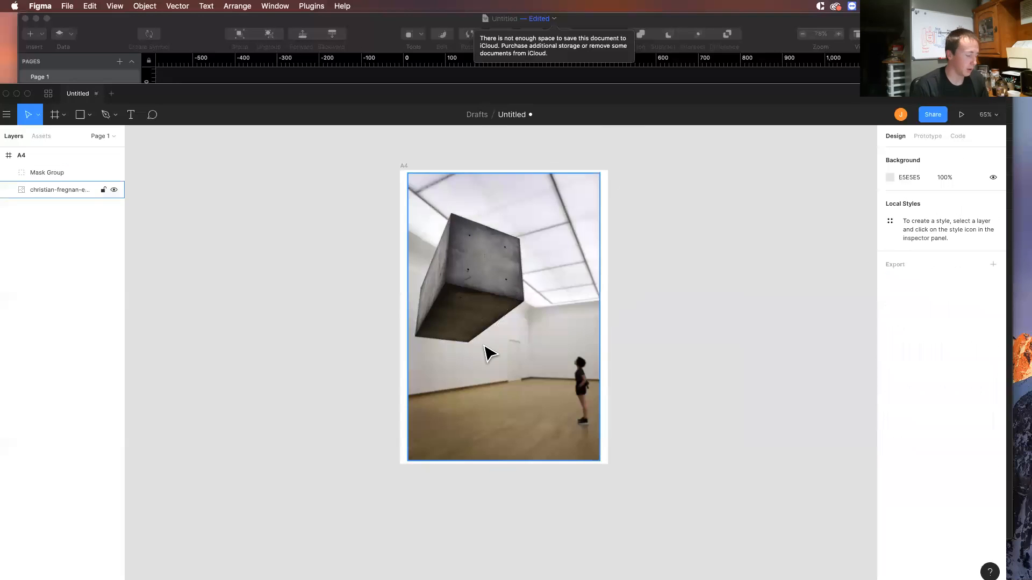
key(Escape)
Draw a new rectangle about 550 × 833 over the photo and place it between the Mask Group and the background photo.
key(r)
drag(408, 169, 599, 460)
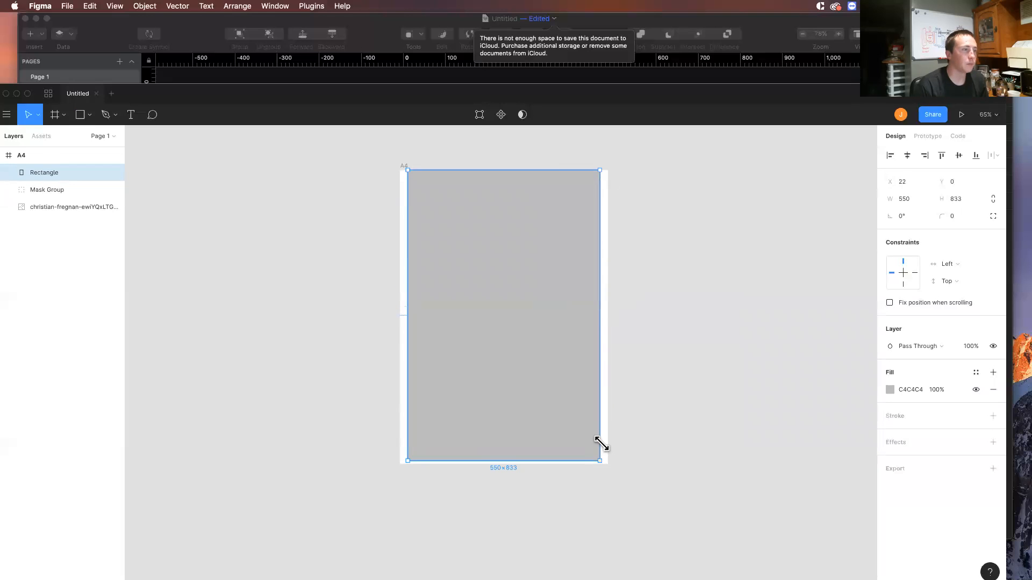
drag(34, 176, 45, 202)
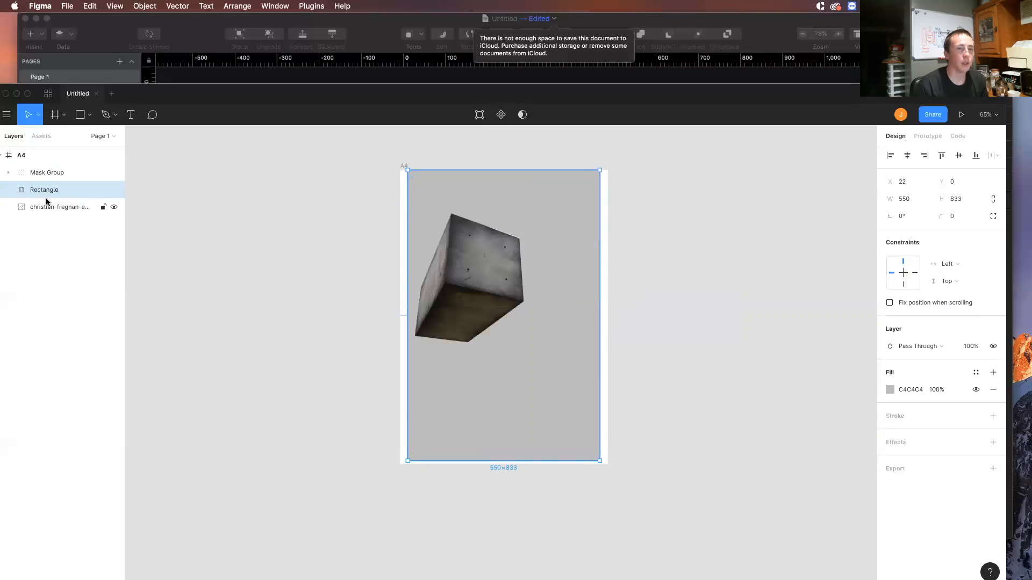
Give the new rectangle a radial gradient fill centred at the photo's upper-right corner and ending at its lower-left corner.
click(889, 391)
click(774, 310)
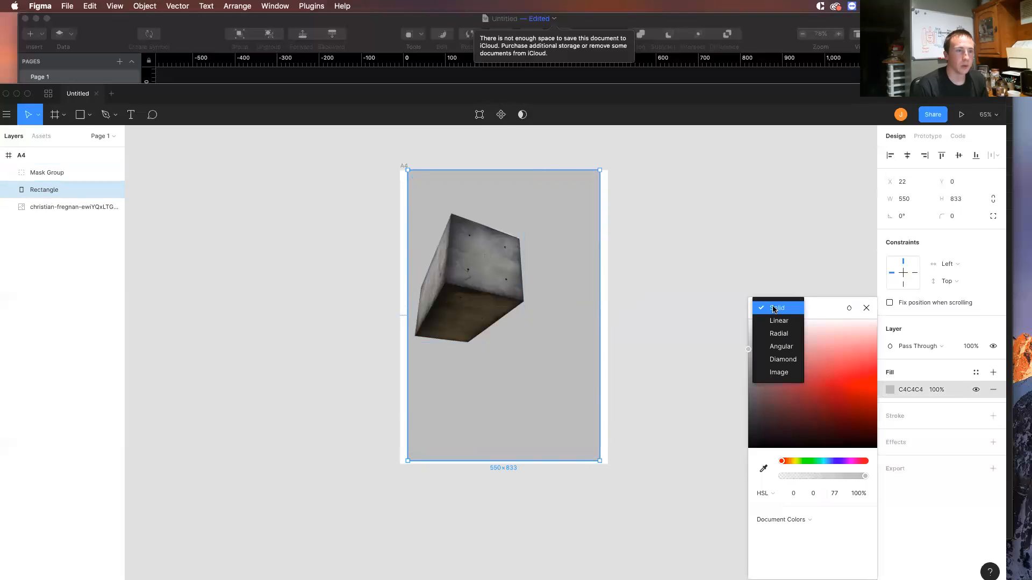
click(779, 334)
drag(507, 460, 406, 460)
drag(504, 317, 507, 309)
mouse_move(570, 244)
mouse_down()
mouse_move(578, 224)
mouse_move(523, 311)
mouse_move(566, 218)
mouse_move(598, 176)
mouse_move(609, 181)
mouse_up()
Set both gradient stops to white, trying a dark red on the transparent stop first.
drag(770, 370, 718, 339)
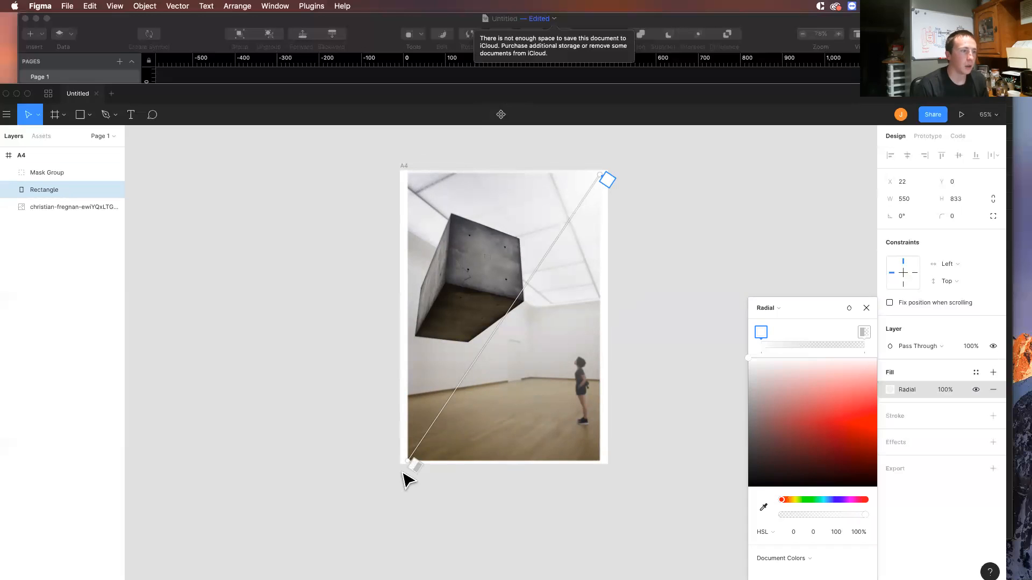
click(863, 333)
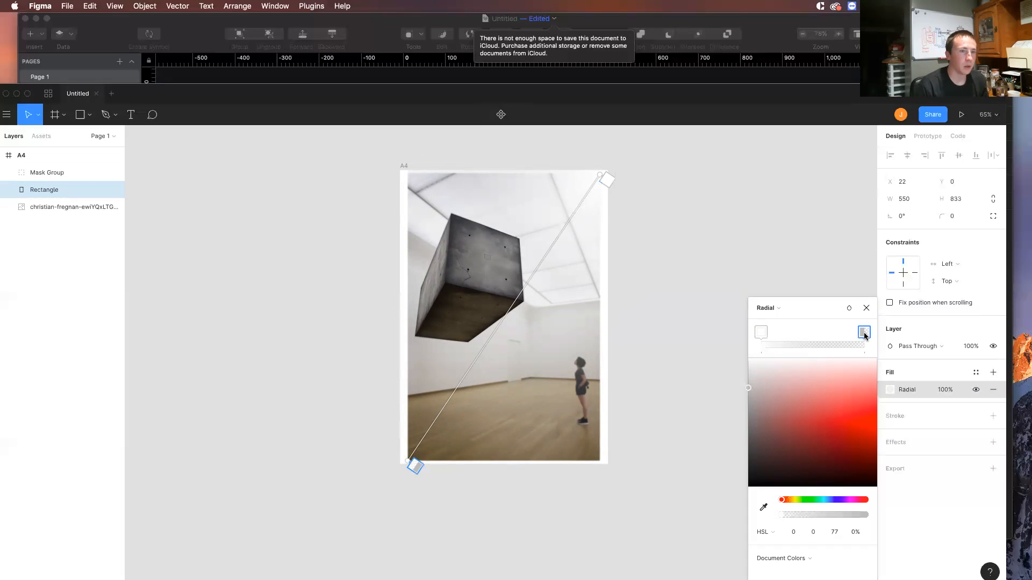
mouse_move(753, 384)
mouse_down()
mouse_move(744, 353)
mouse_move(768, 380)
mouse_move(733, 349)
mouse_move(803, 418)
mouse_move(874, 460)
mouse_up()
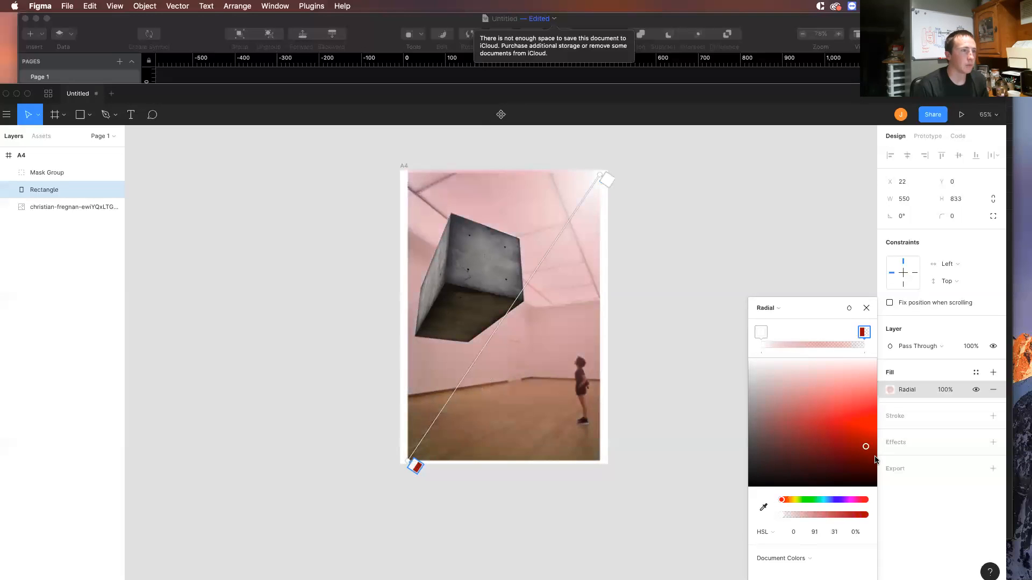
drag(758, 349, 720, 333)
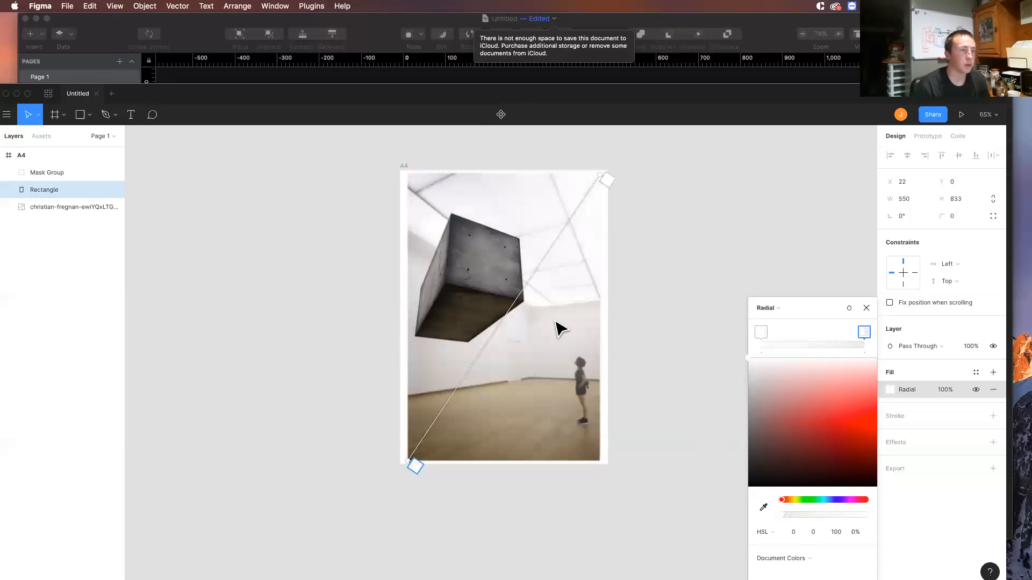
Add a white intermediate stop about three quarters along the gradient toward the lower-left corner and close the fill settings.
mouse_move(491, 338)
mouse_down()
mouse_move(438, 449)
mouse_move(466, 403)
mouse_move(446, 419)
mouse_up()
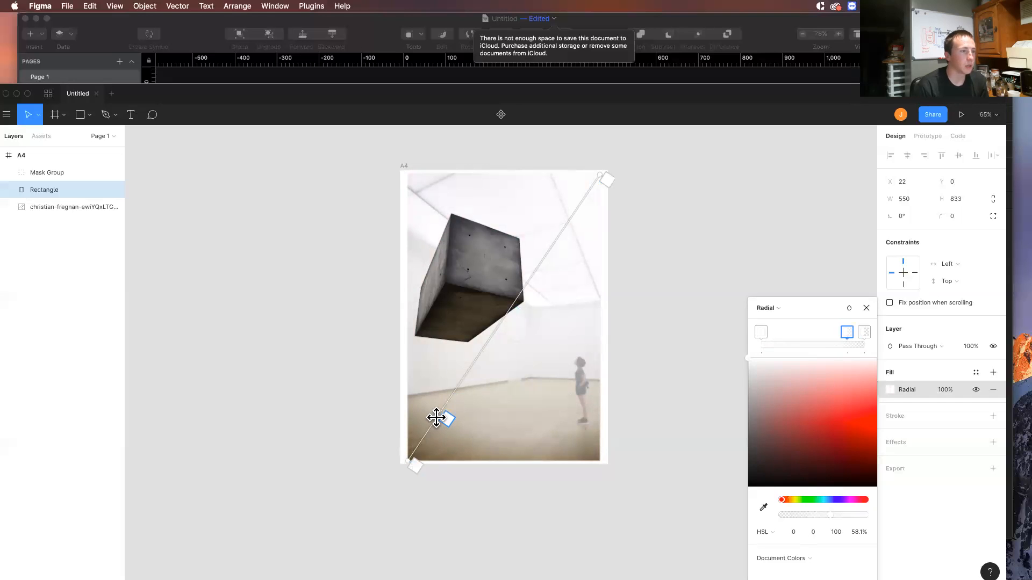
mouse_move(445, 417)
mouse_down()
mouse_move(525, 263)
mouse_move(442, 396)
mouse_move(460, 380)
mouse_up()
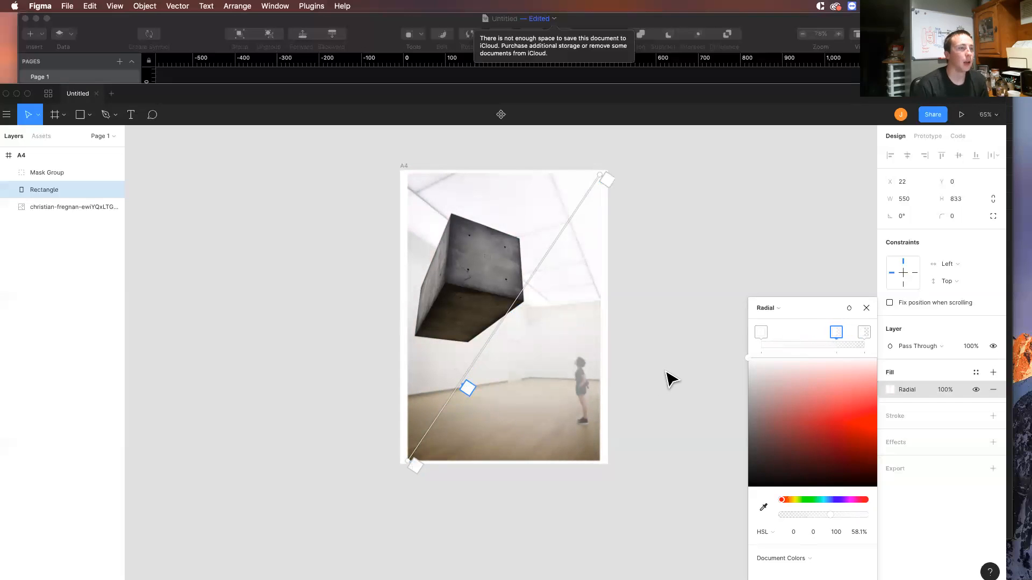
click(866, 308)
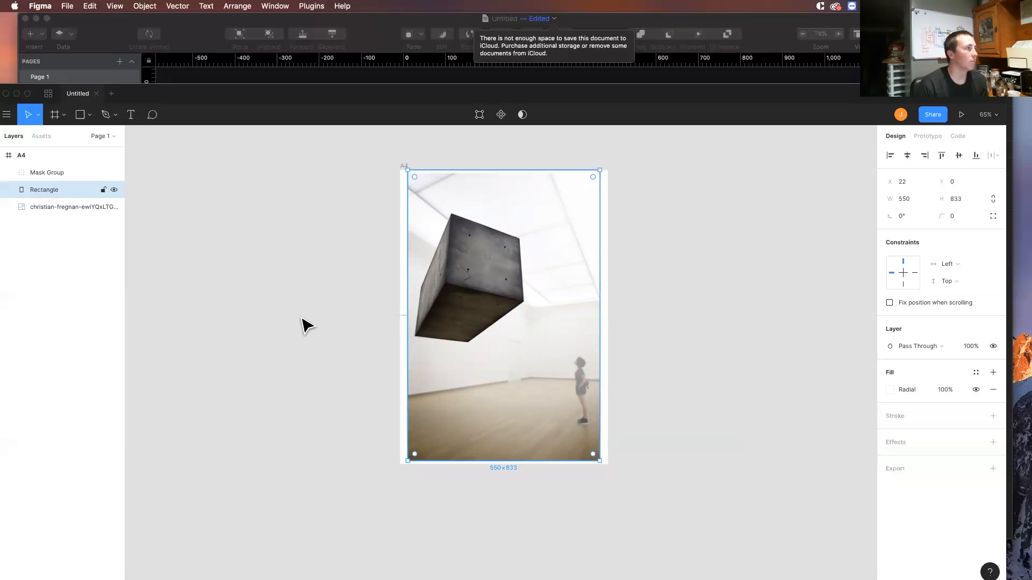
Move the Figma window up so that it covers the Sketch window's header.
mouse_move(246, 96)
mouse_down()
mouse_move(261, 94)
mouse_move(261, 83)
mouse_up()
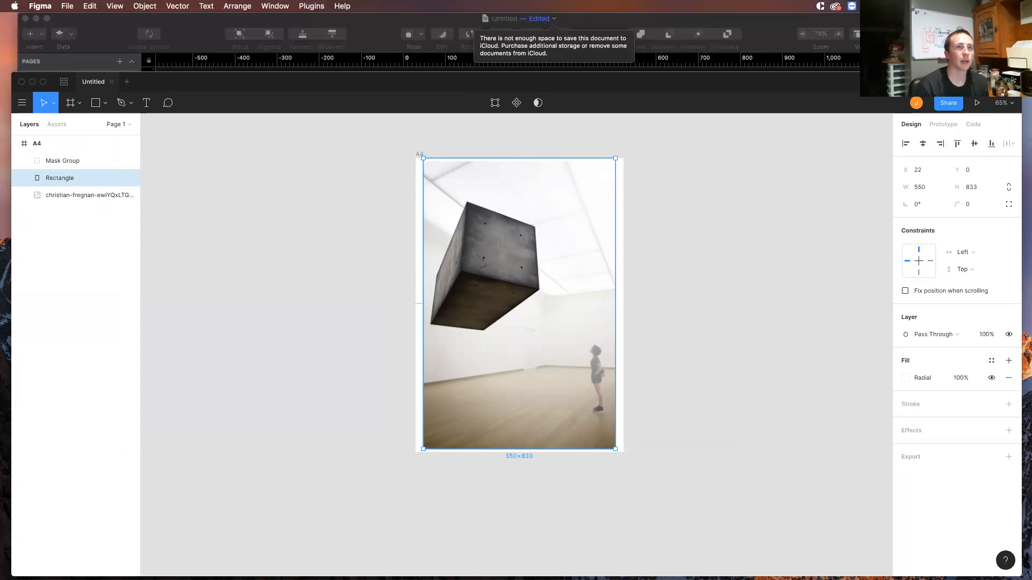
mouse_move(858, 80)
mouse_down()
mouse_move(847, 22)
mouse_move(858, 21)
mouse_up()
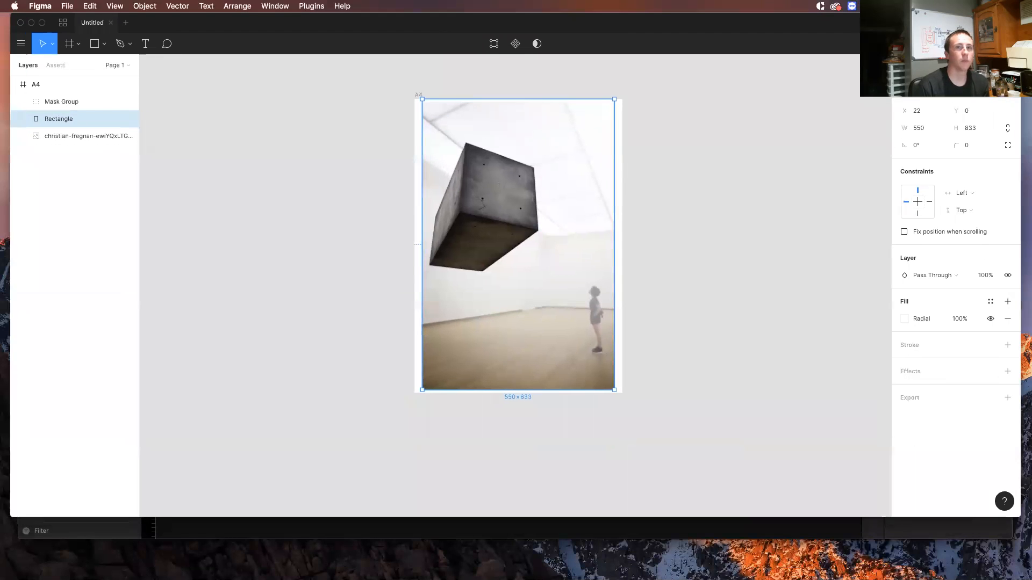